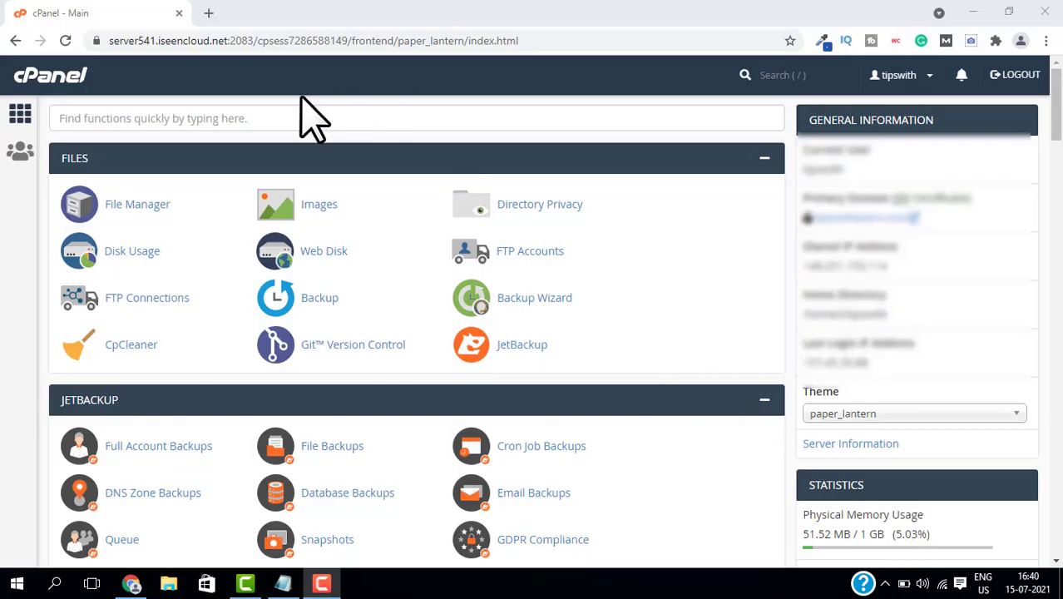
- Open the Subdomains page from the Domains section and look at the existing subdomain list
scroll(677, 366, "down", 4)
scroll(689, 369, "down", 10)
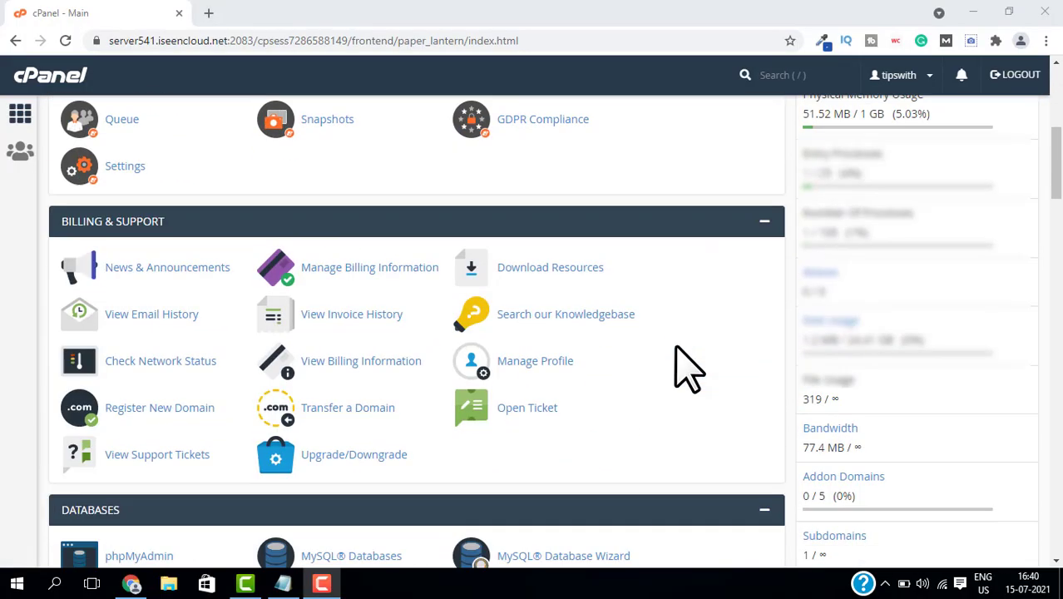
scroll(283, 408, "down", 2)
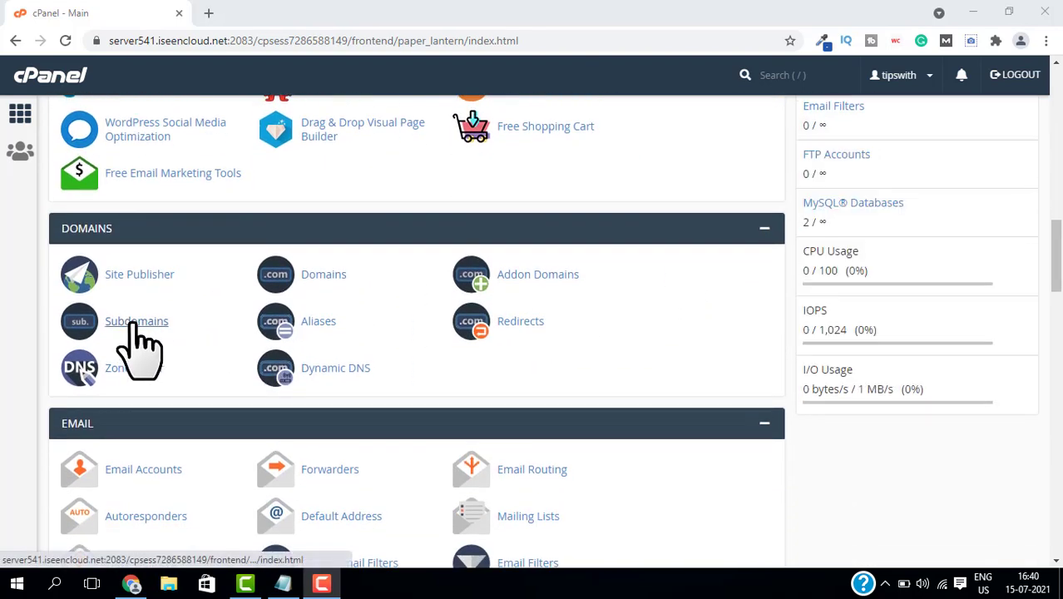
left_click(134, 324)
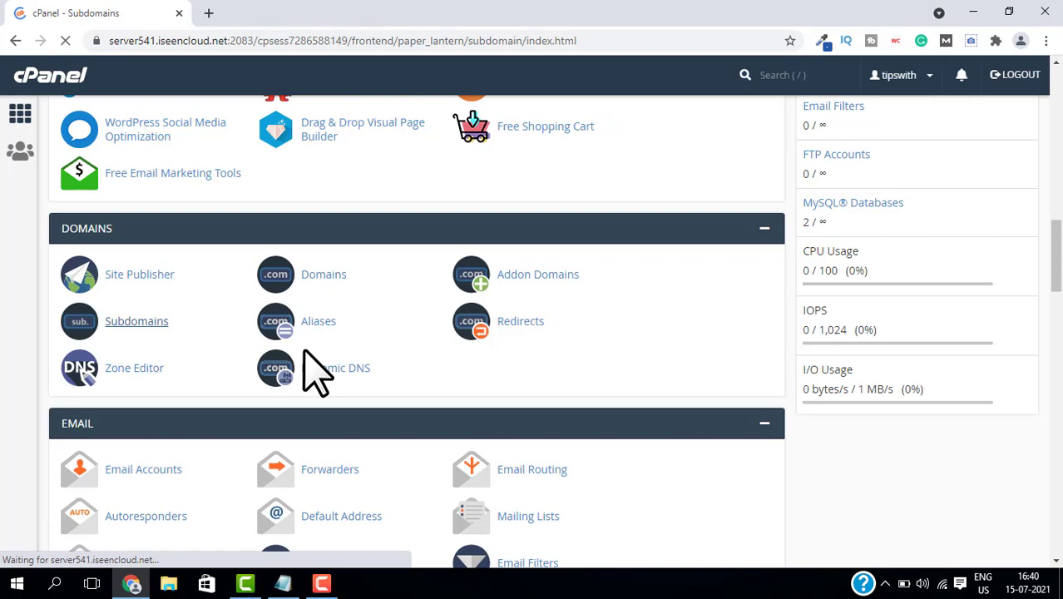
scroll(244, 372, "down", 3)
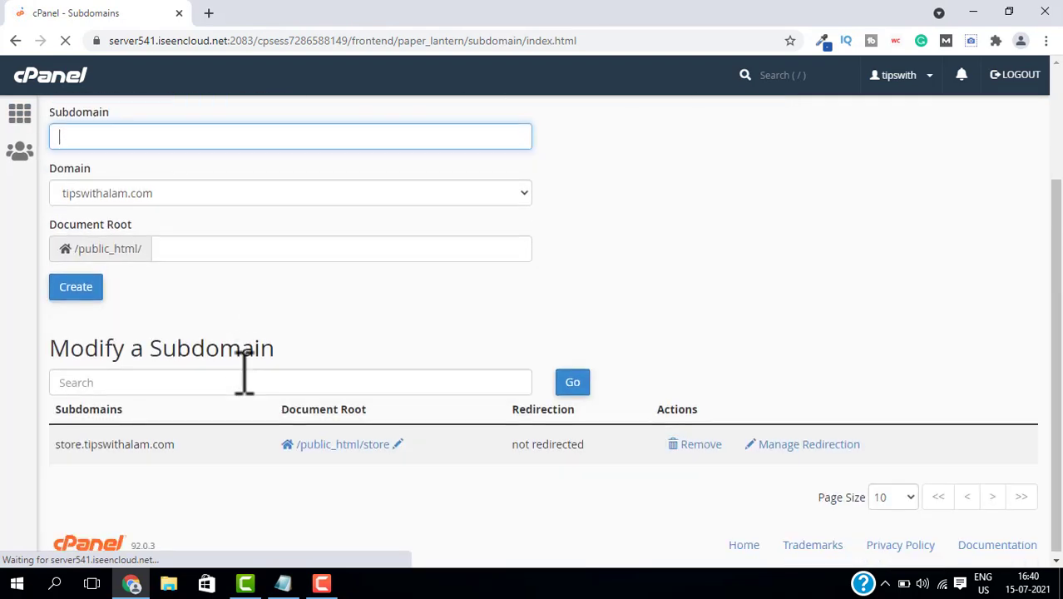
- Open store.tipswithalam.com in a new tab, look over the live site, and close it
triple_click(79, 445)
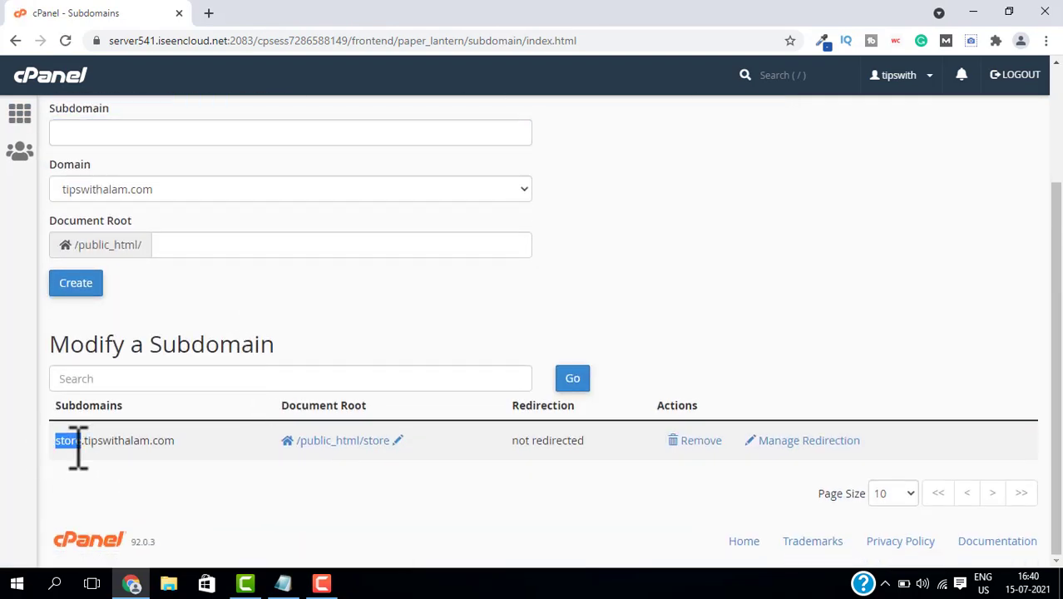
right_click(82, 447)
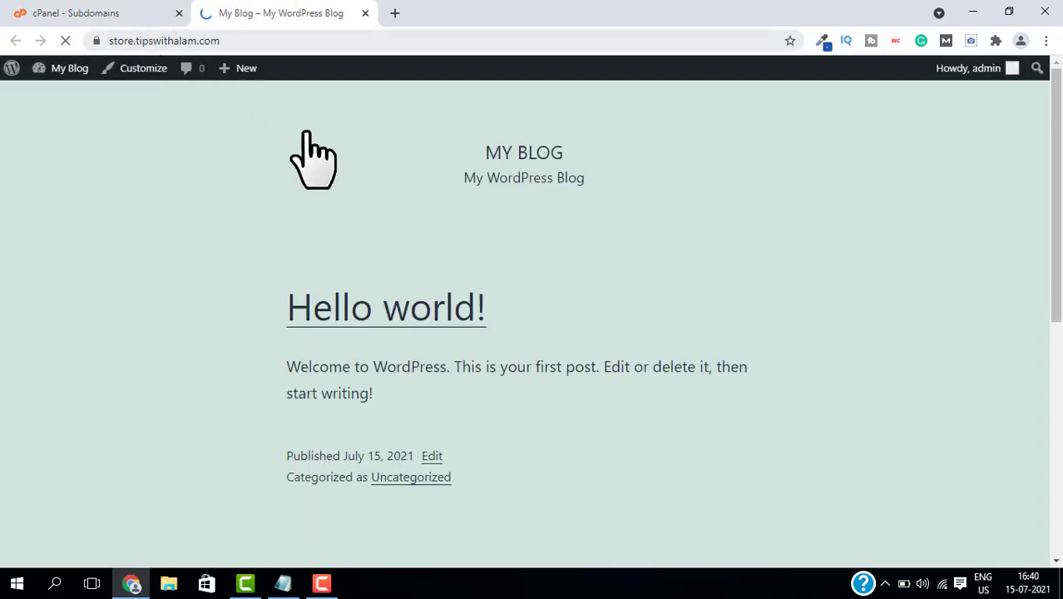
scroll(549, 483, "down", 3)
scroll(228, 333, "up", 3)
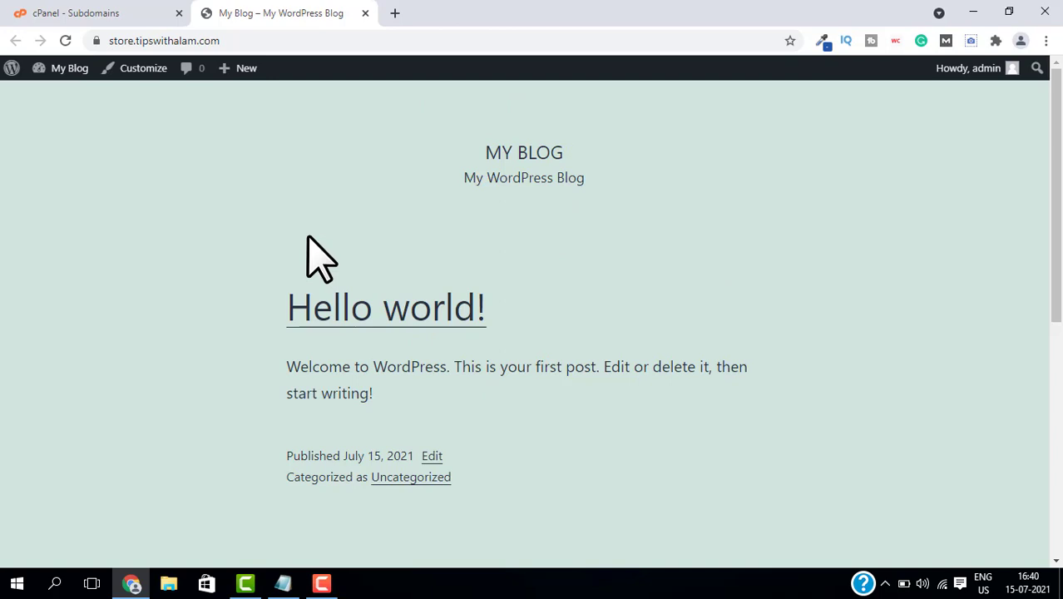
left_click(365, 13)
- Return to the cPanel home page and open the list of script installations in the Softaculous Apps Installer
left_click(67, 88)
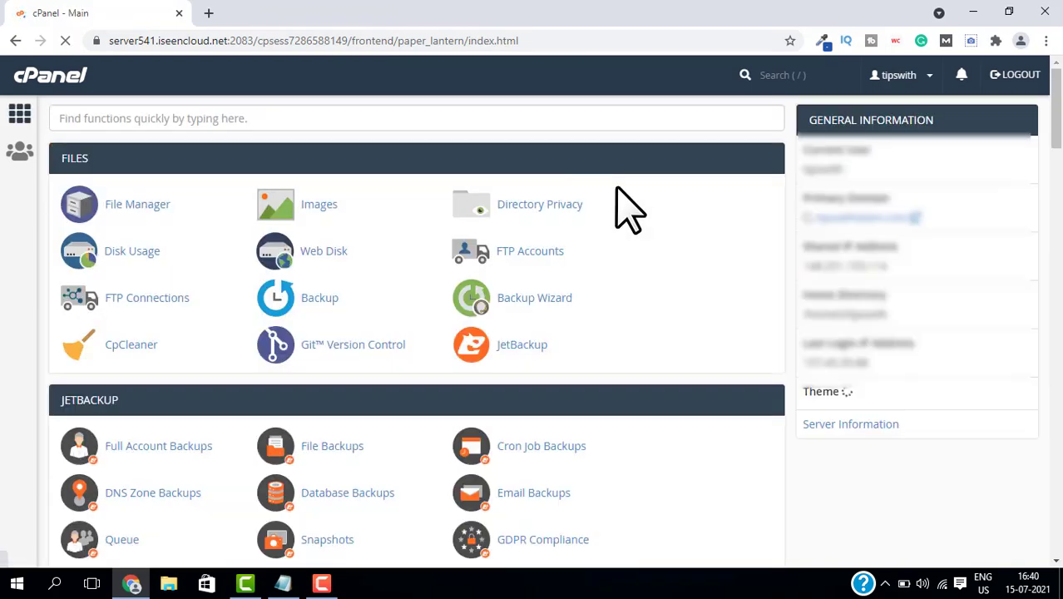
scroll(524, 287, "down", 6)
scroll(517, 273, "down", 12)
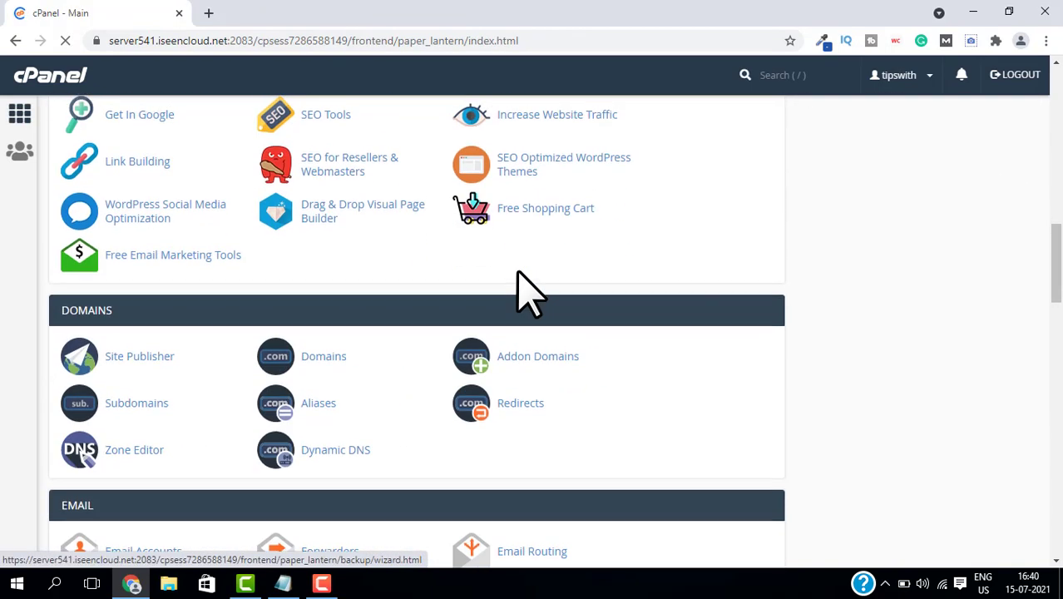
scroll(524, 287, "down", 5)
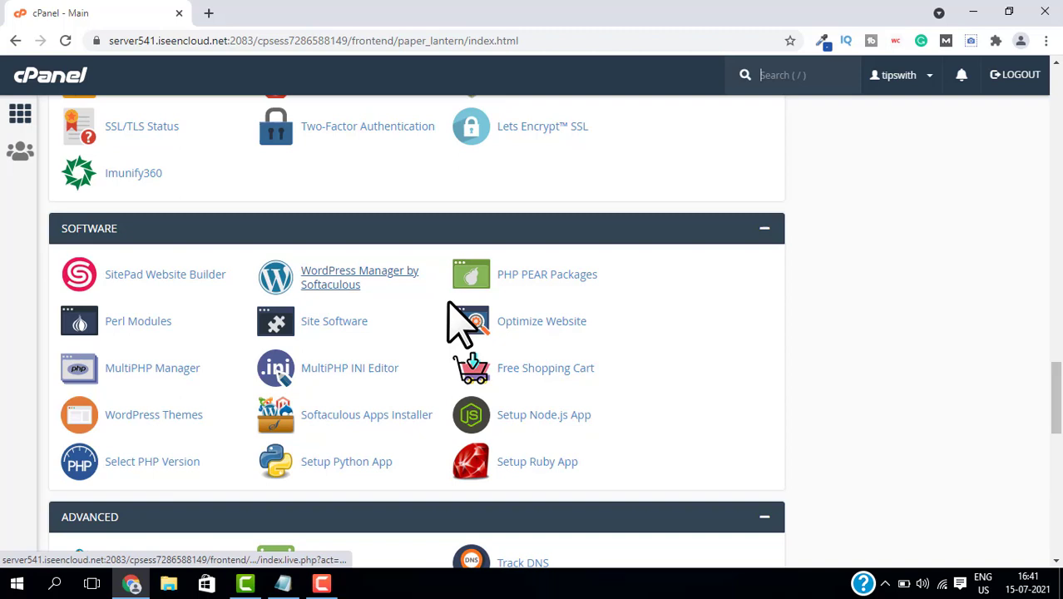
left_click(327, 438)
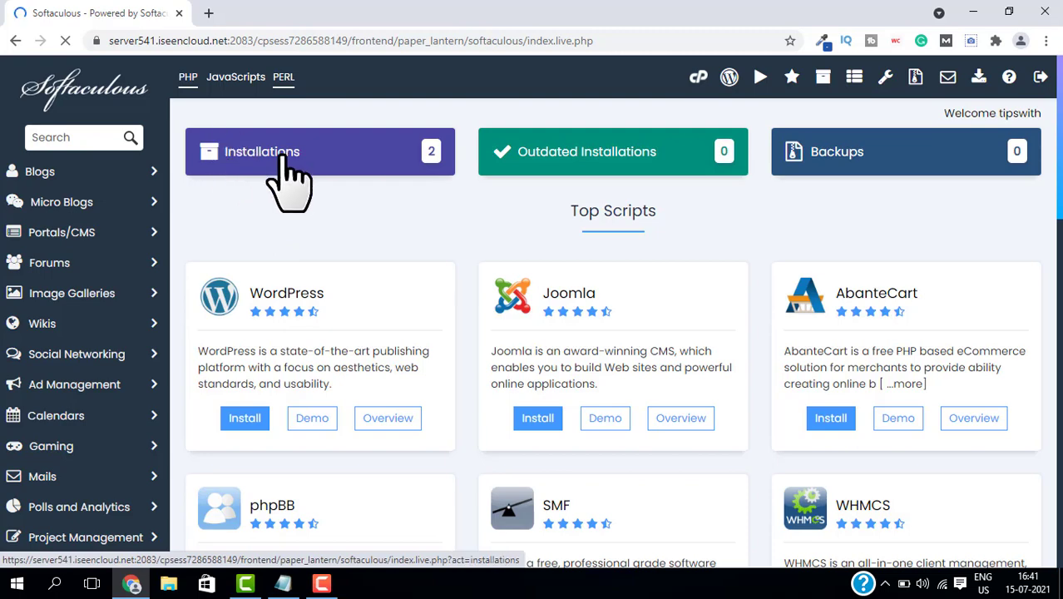
left_click(289, 181)
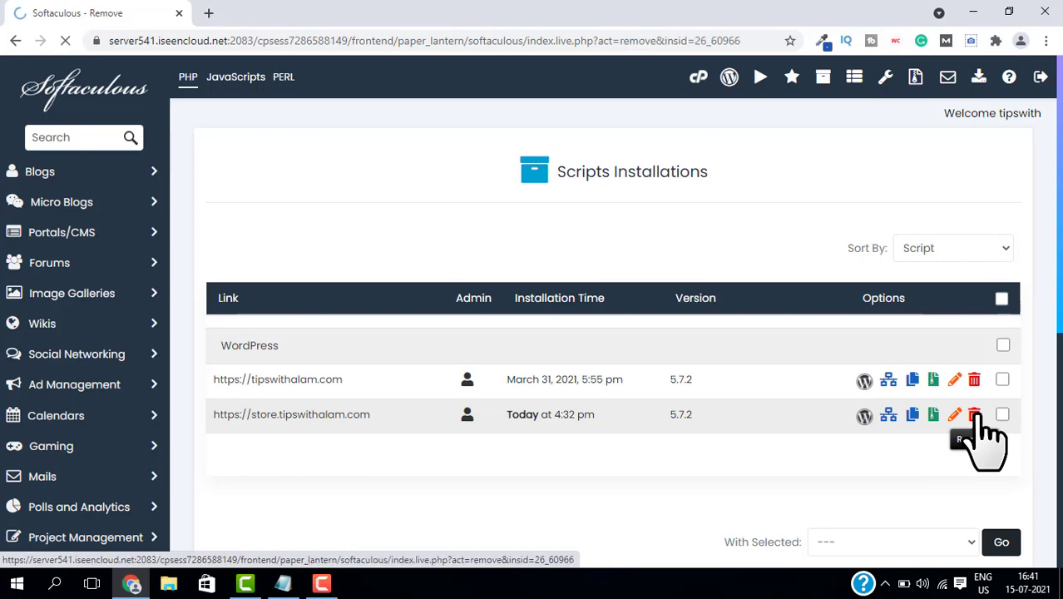
- Remove the WordPress installation at store.tipswithalam.com together with its directory, database and database user
scroll(599, 391, "down", 2)
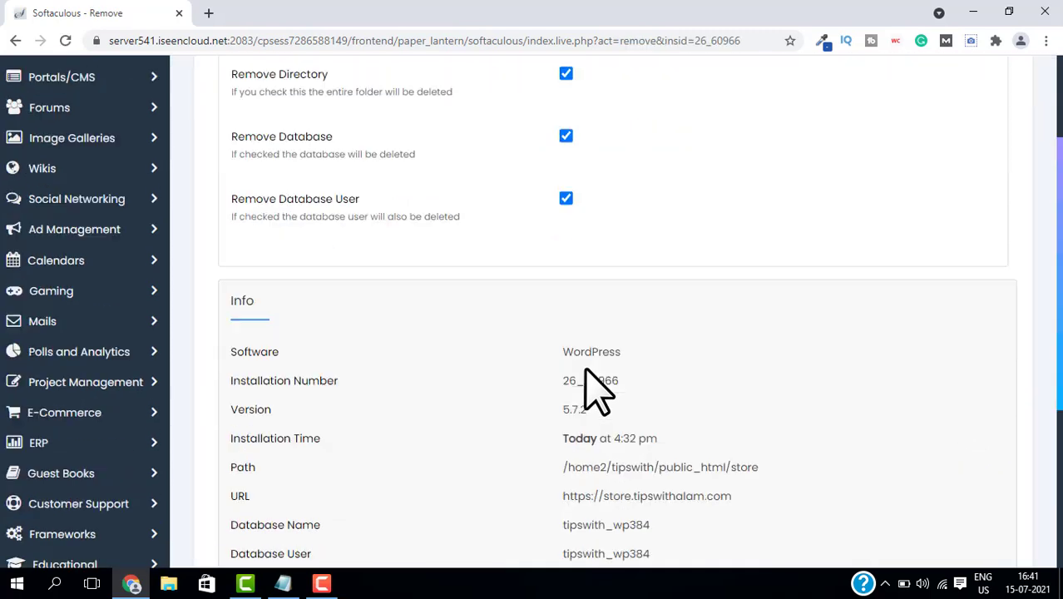
scroll(586, 372, "down", 4)
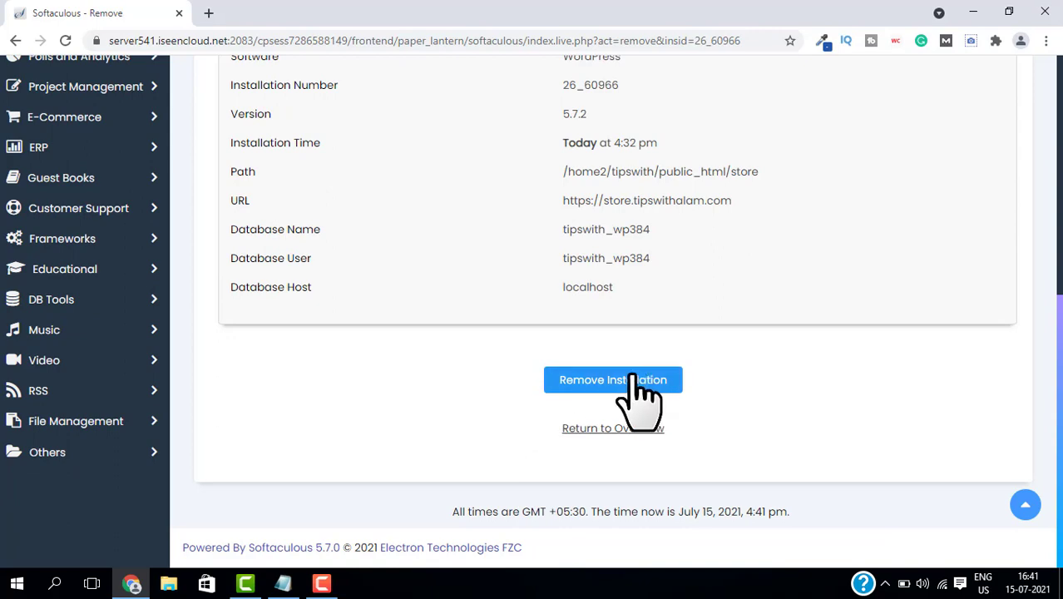
left_click(639, 380)
left_click(608, 142)
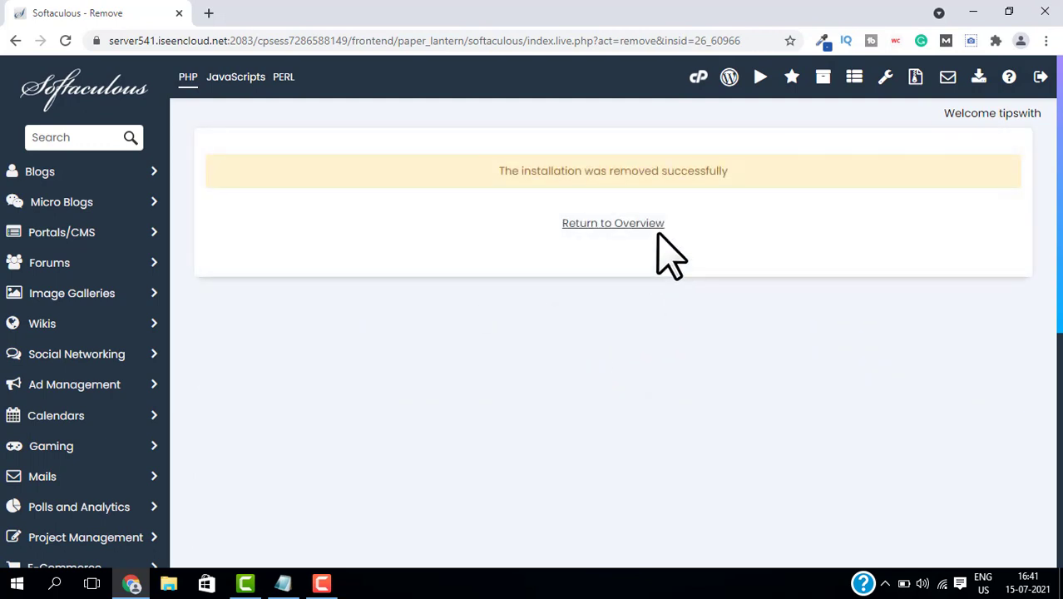
left_click_drag(524, 173, 741, 173)
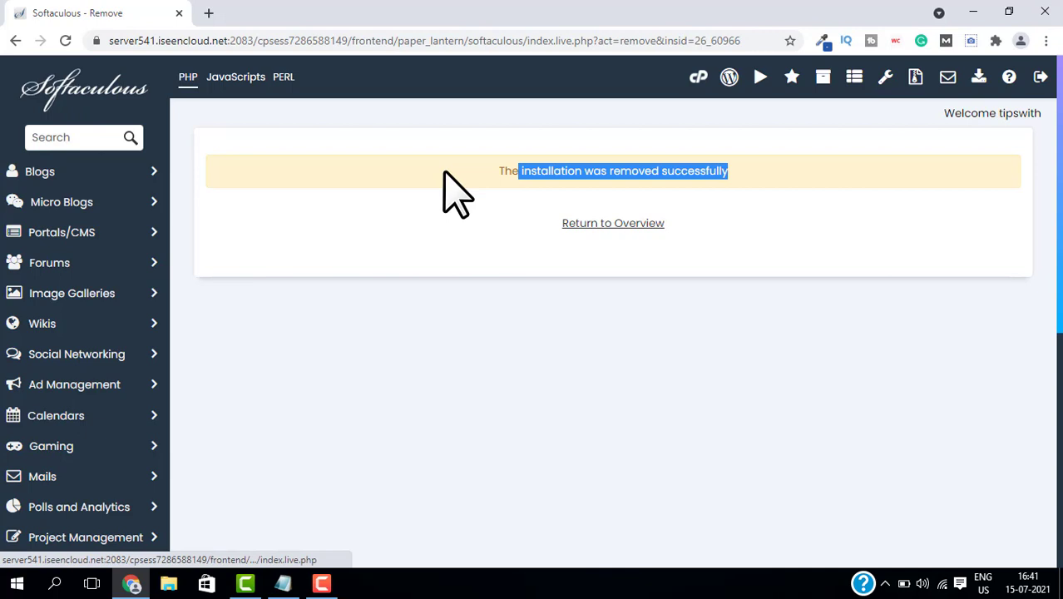
- Go back to the cPanel home page and reopen the Subdomains page at its list of existing subdomains
left_click(10, 41)
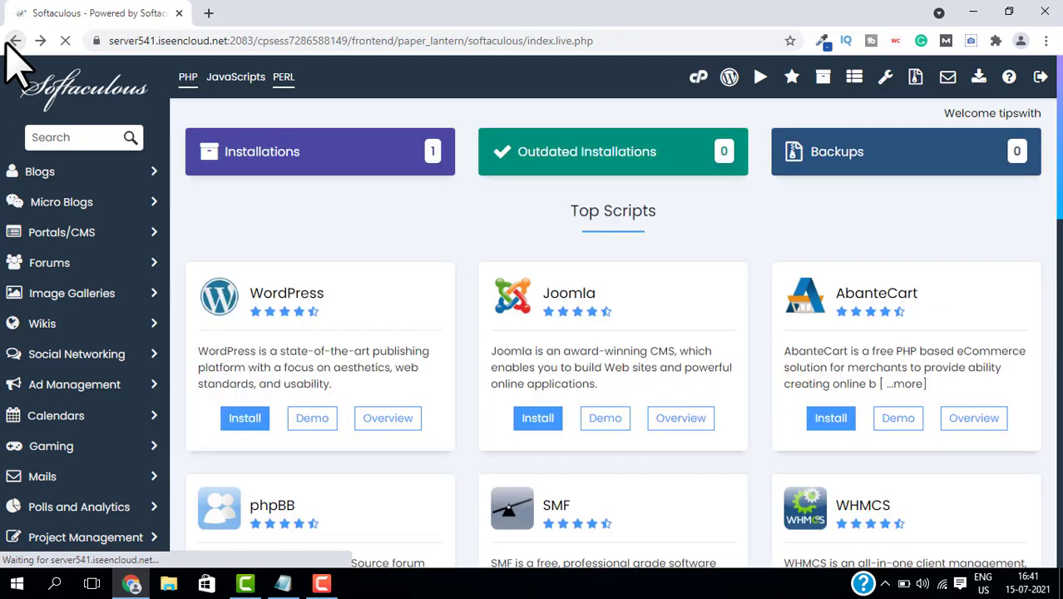
left_click(10, 42)
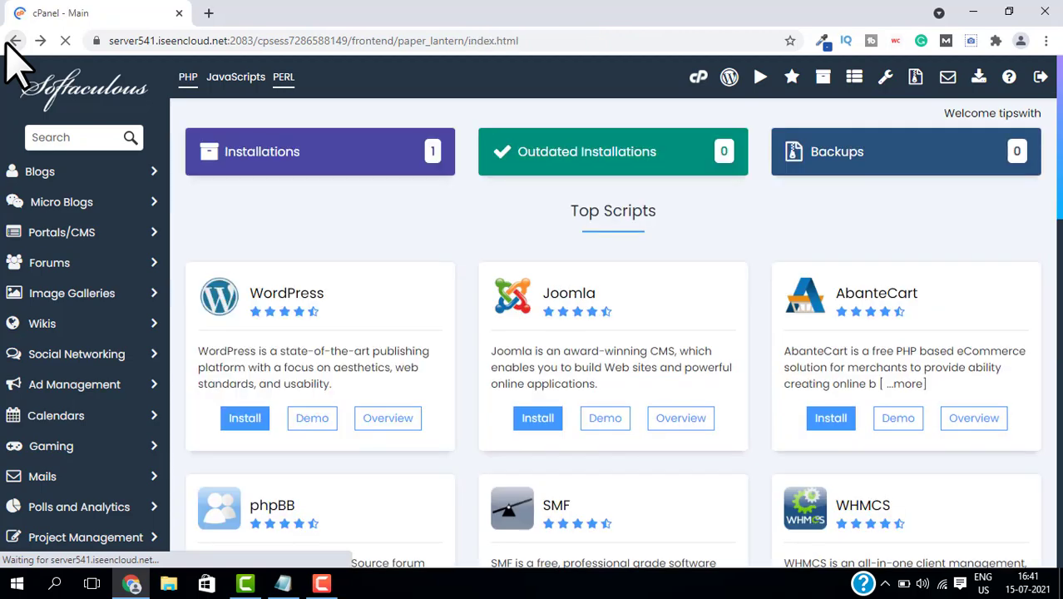
scroll(297, 333, "down", 10)
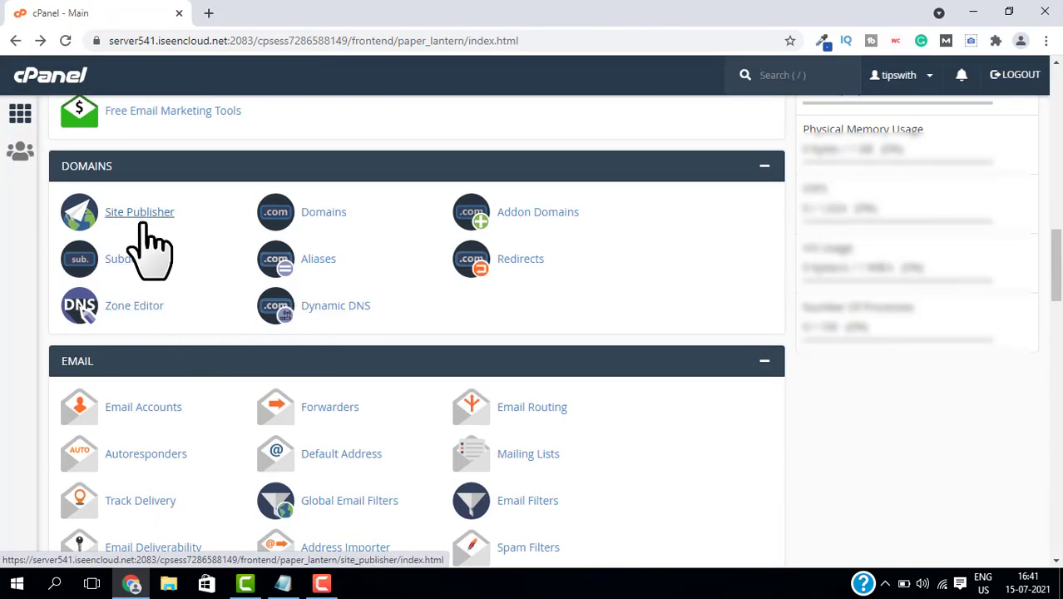
left_click(132, 261)
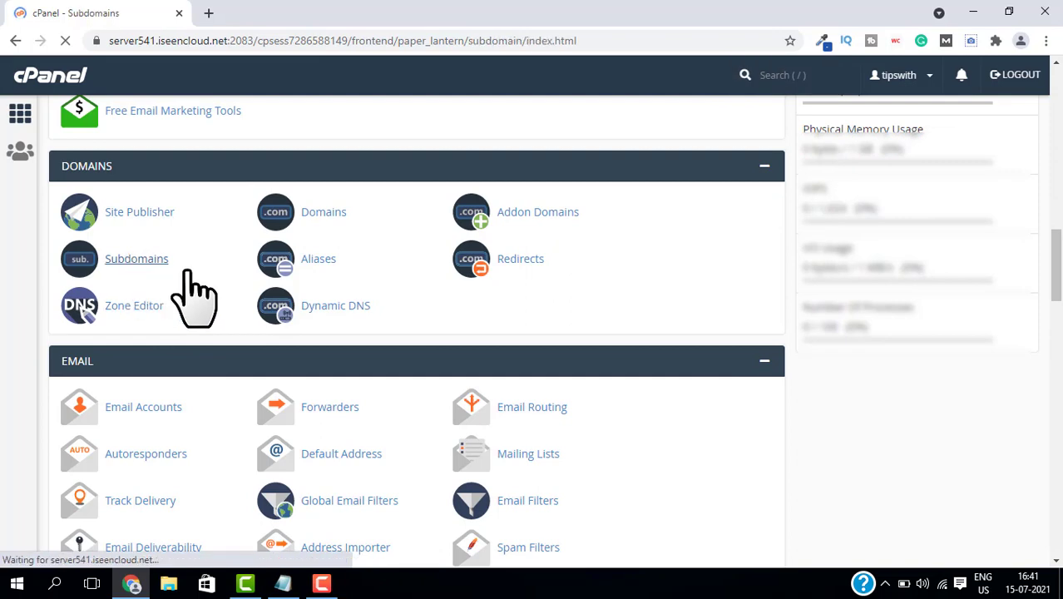
scroll(200, 291, "down", 3)
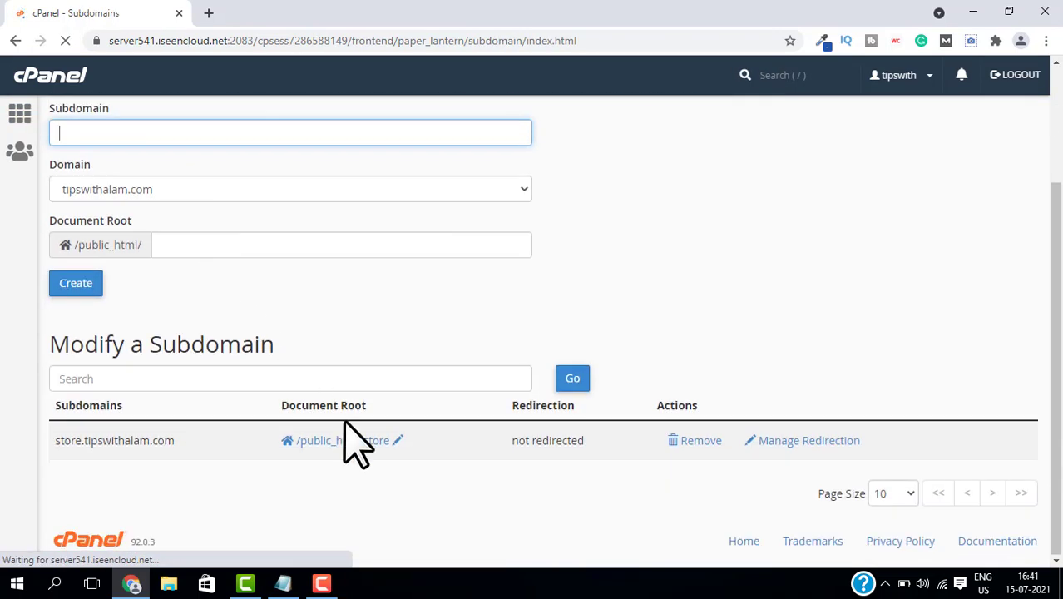
- Permanently delete the subdomain store.tipswithalam.com
double_click(115, 441)
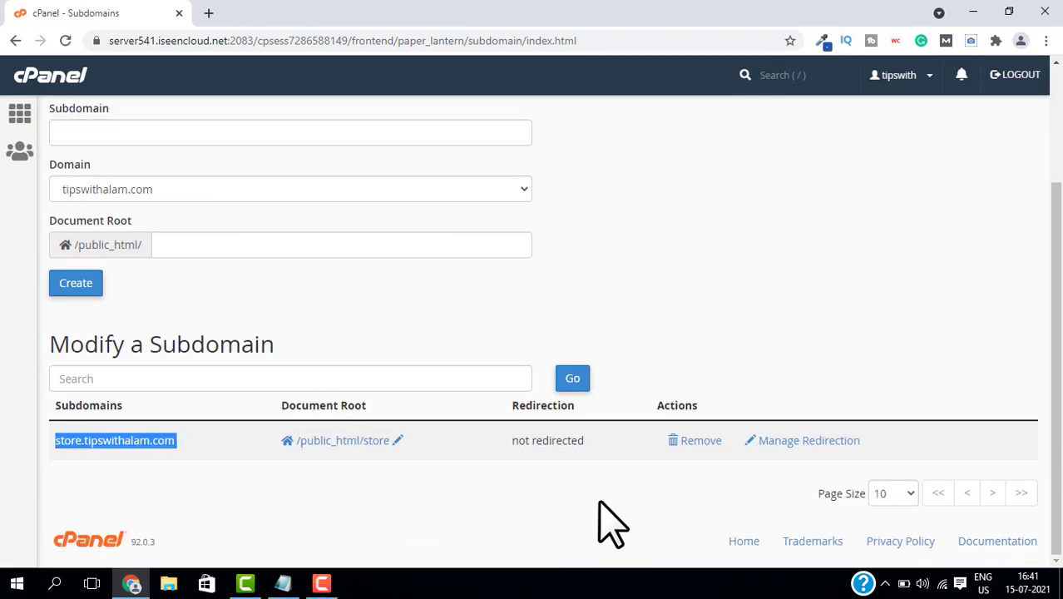
left_click(682, 440)
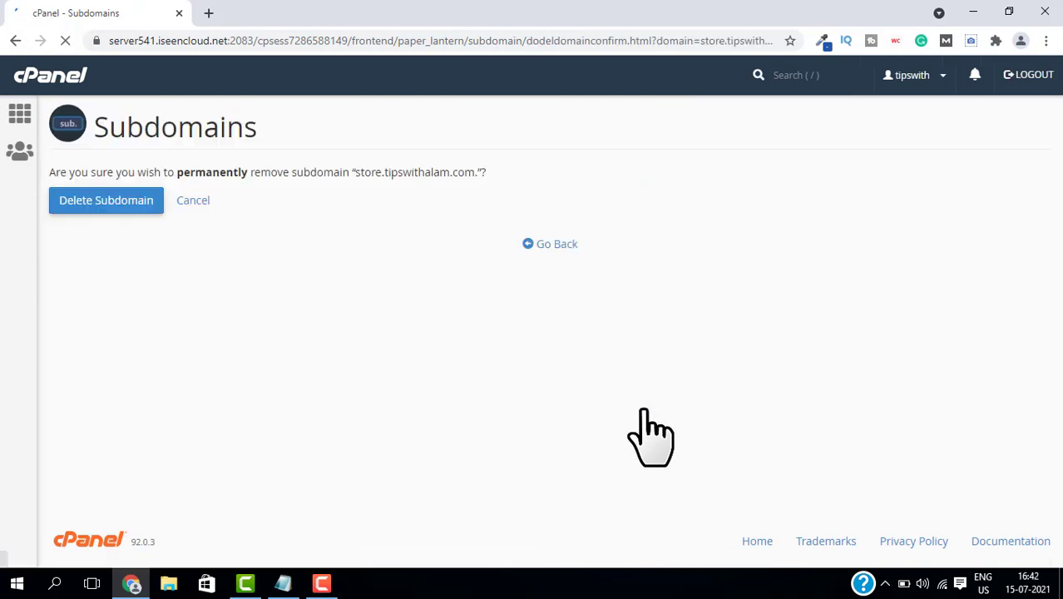
left_click(99, 218)
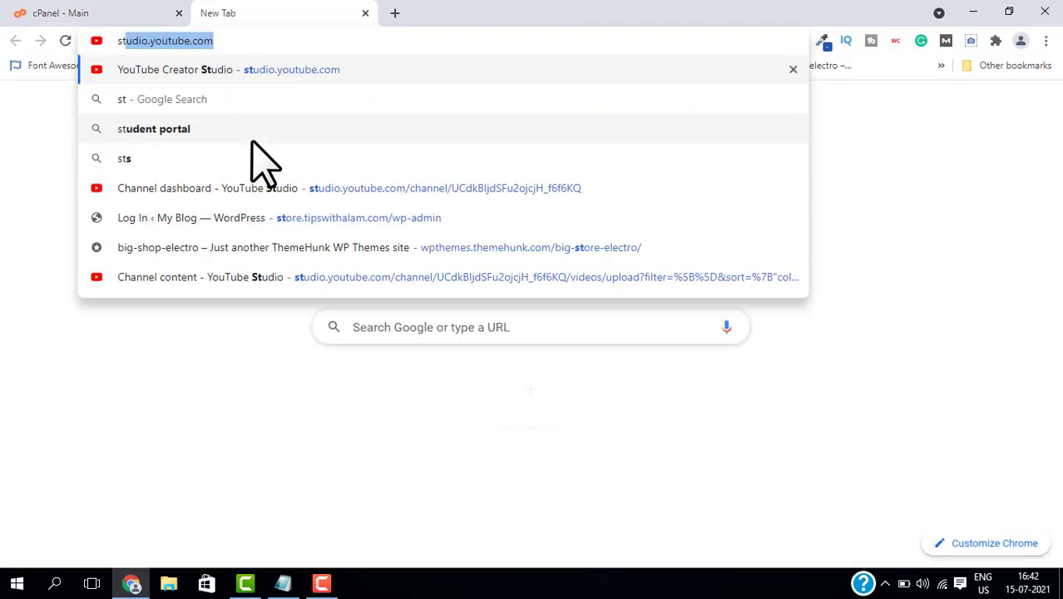
- Visit store.tipswithalam.com in a separate tab to check whether the site still loads, and close the tab
type("o")
key("Return")
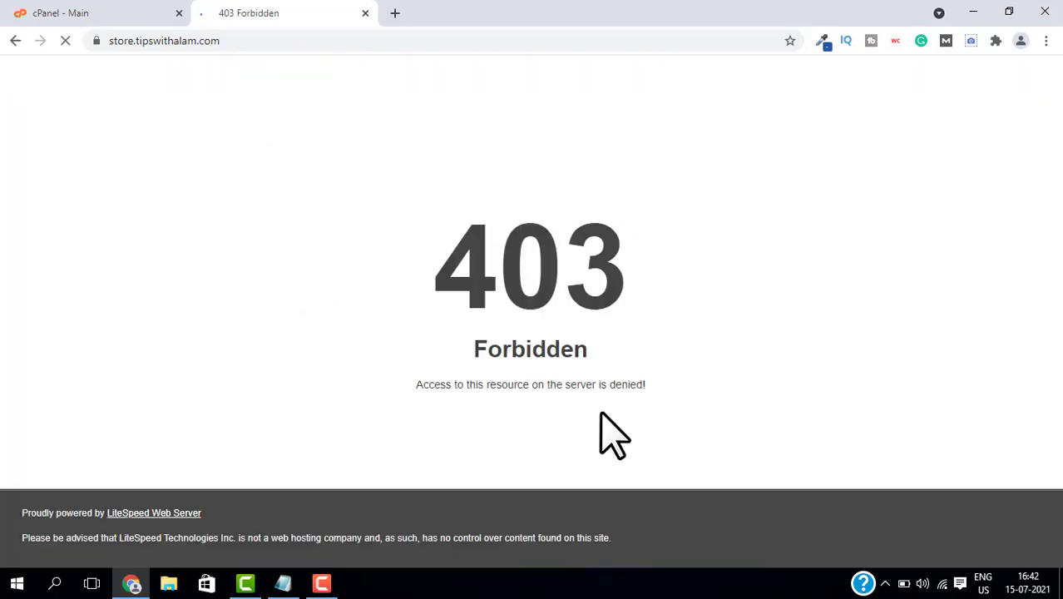
double_click(489, 318)
left_click(515, 356)
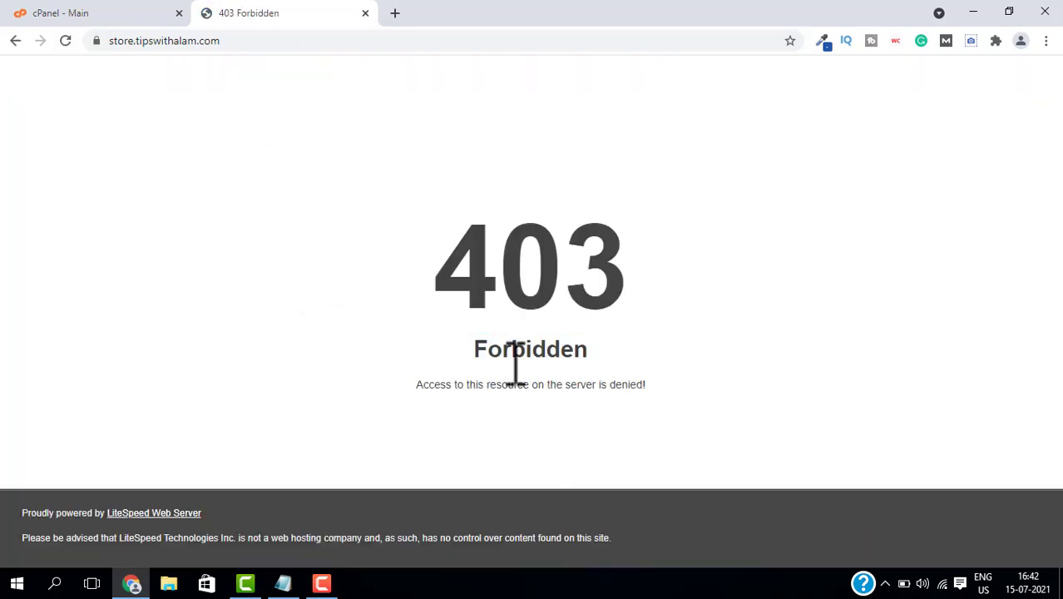
left_click(364, 14)
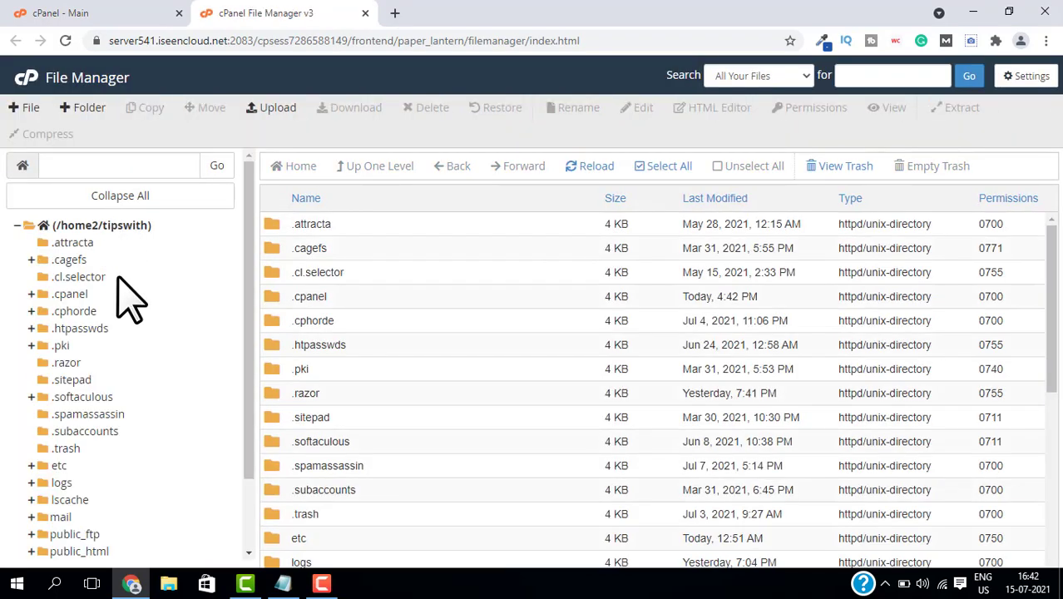
- Open the public_html folder in the File Manager
scroll(78, 483, "down", 2)
left_click(74, 465)
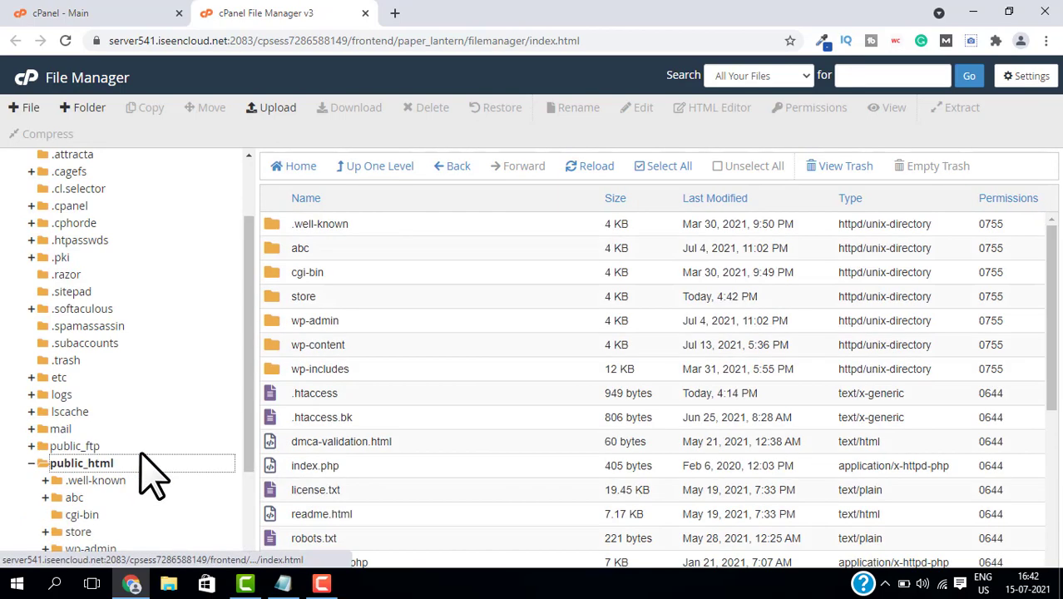
scroll(125, 433, "down", 3)
left_click(74, 342)
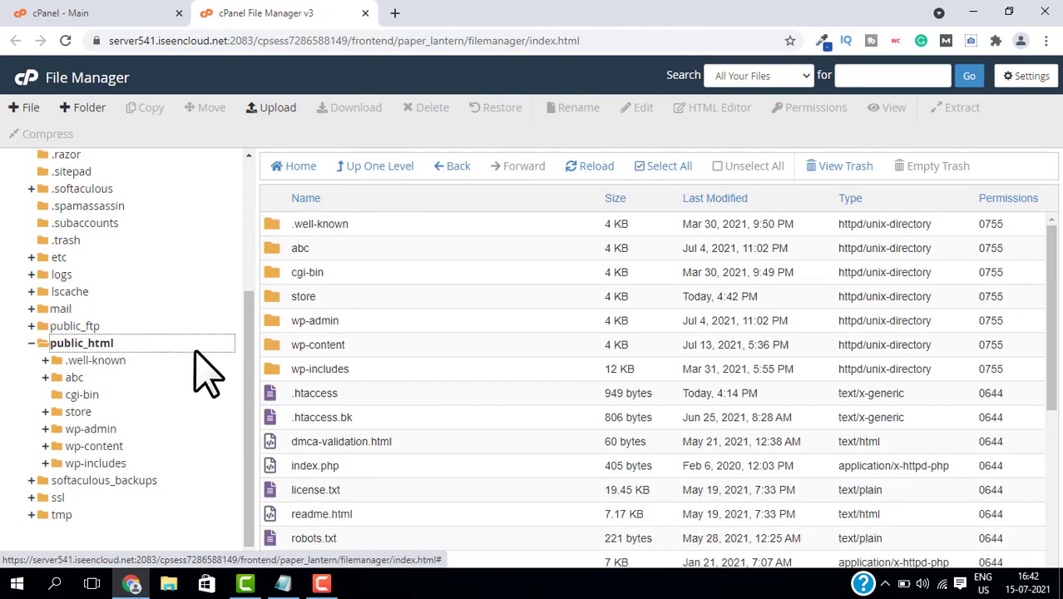
- Delete the store folder inside public_html permanently, skipping the trash
left_click(287, 298)
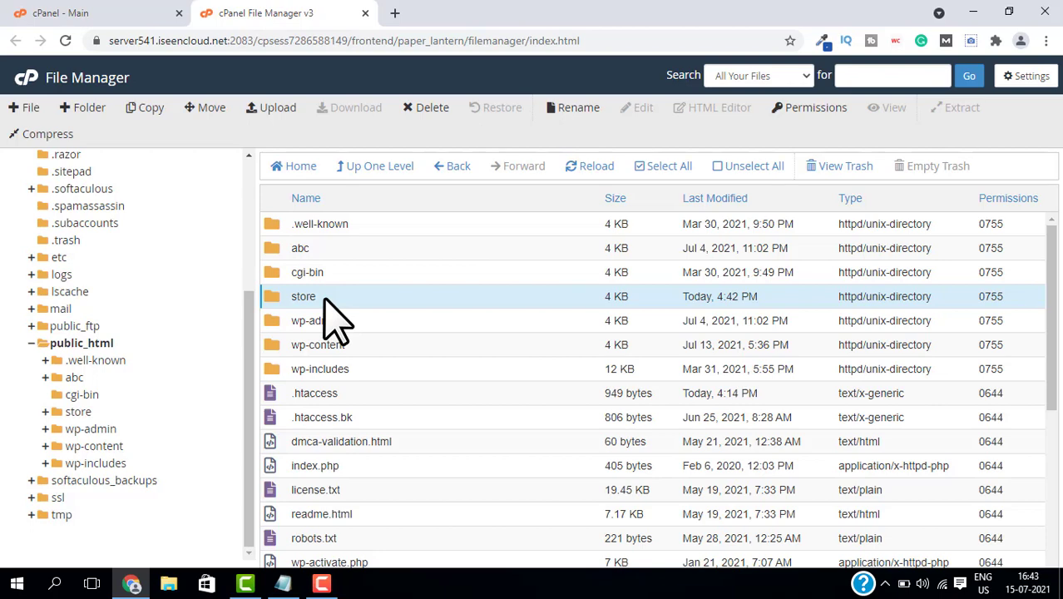
right_click(324, 300)
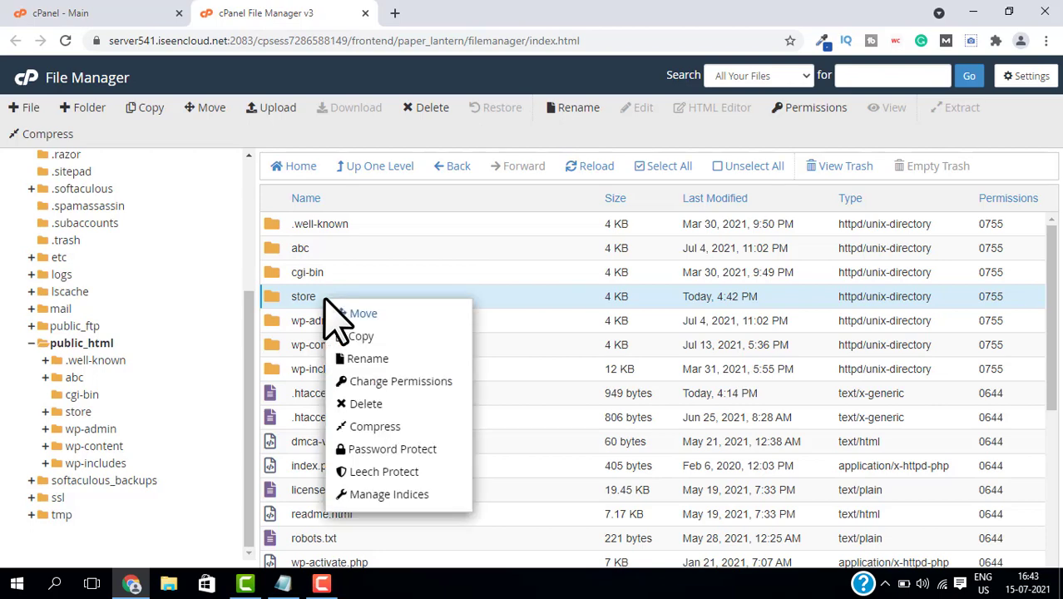
left_click(399, 408)
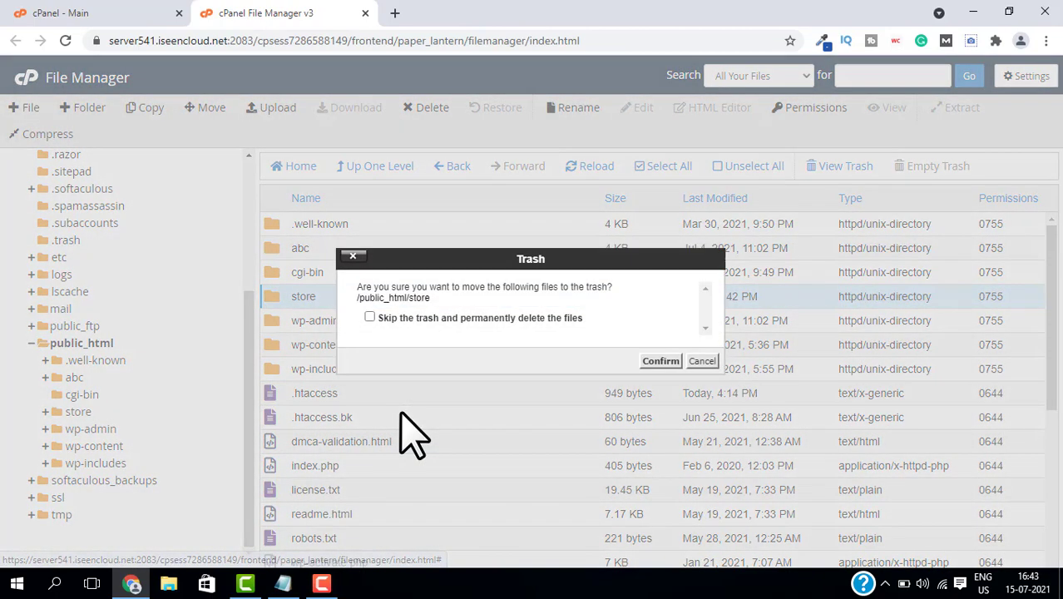
left_click(504, 318)
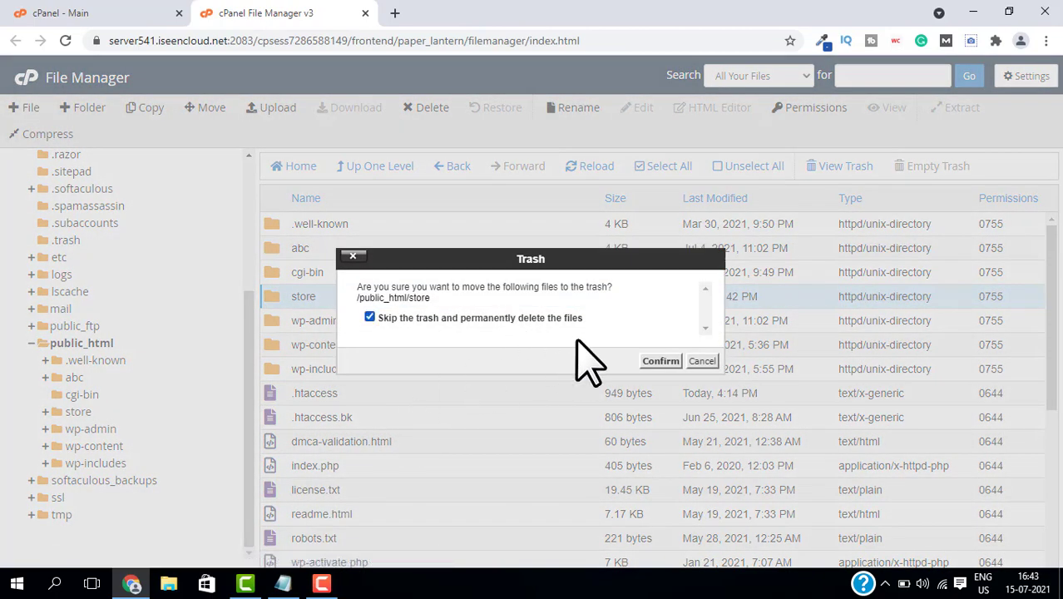
left_click(666, 363)
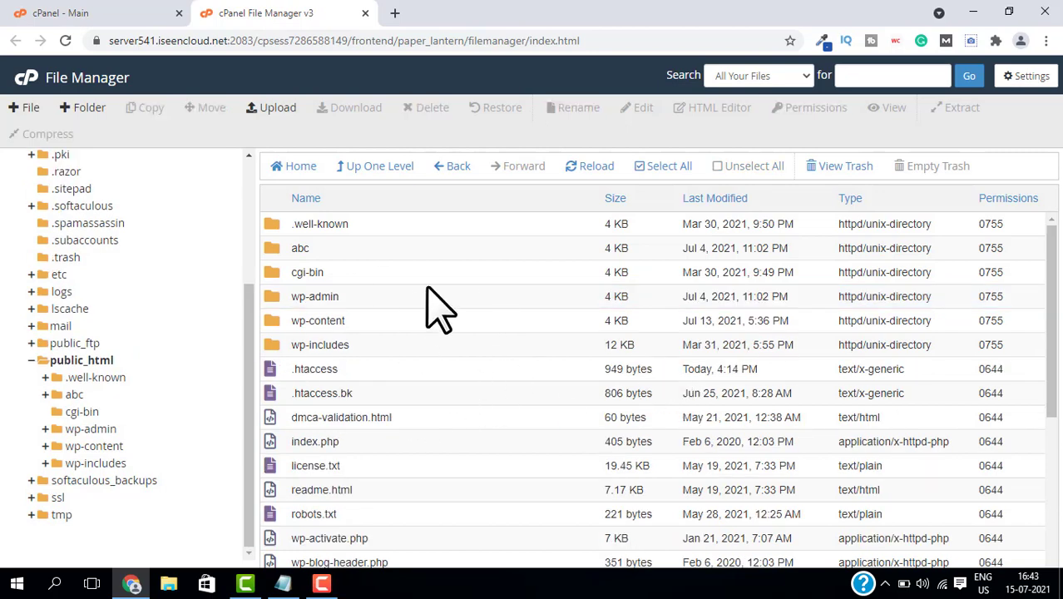
- Visit the store.tipswithalam.com site in a new tab, look through the page that loads, and close the tab
key("ctrl+t")
type("str")
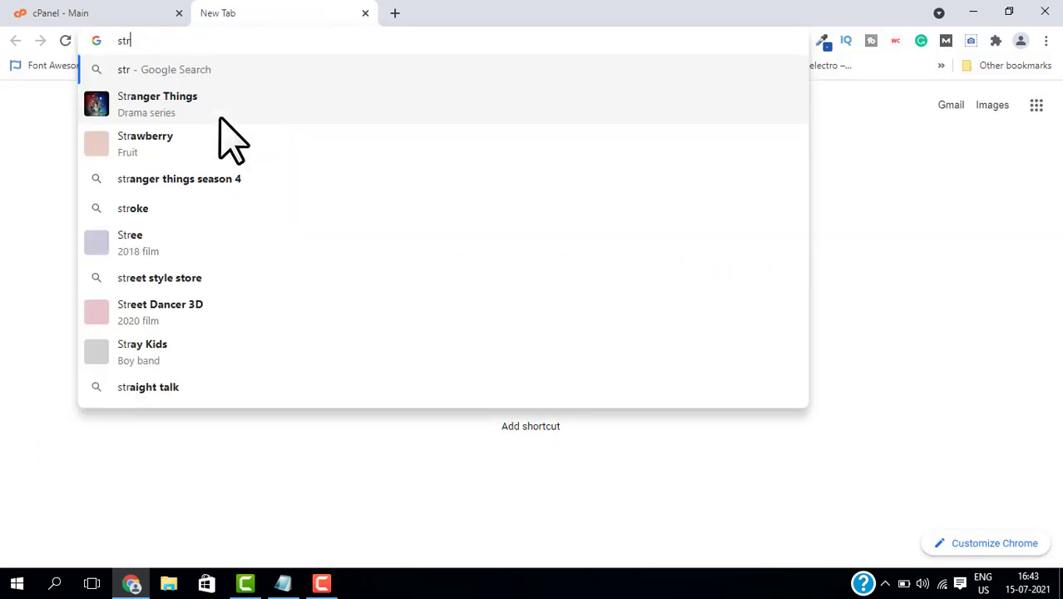
key("BackSpace")
type("ot")
key("BackSpace")
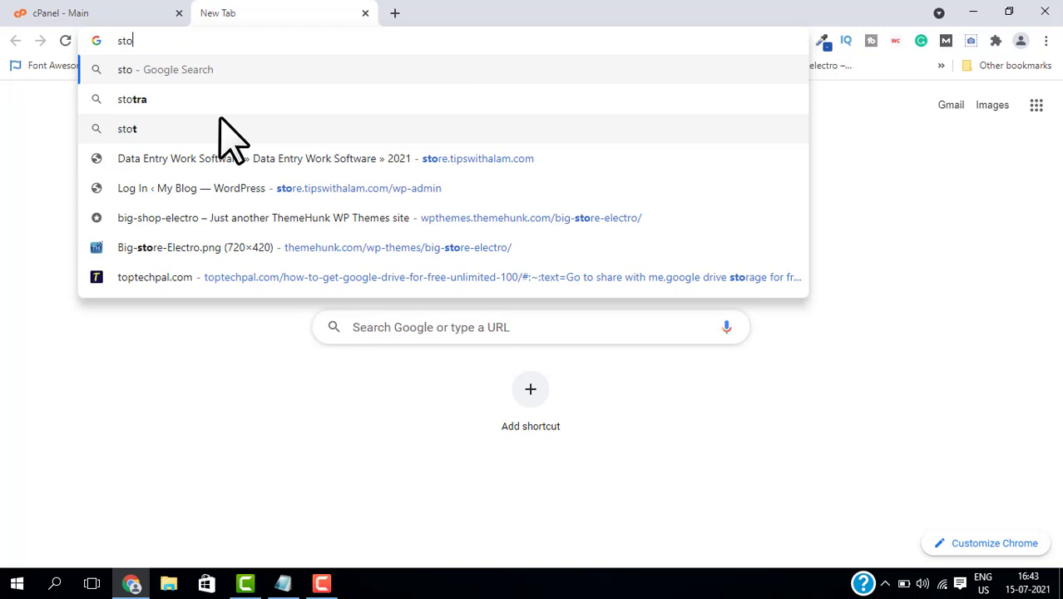
type("r")
key("Right")
key("Return")
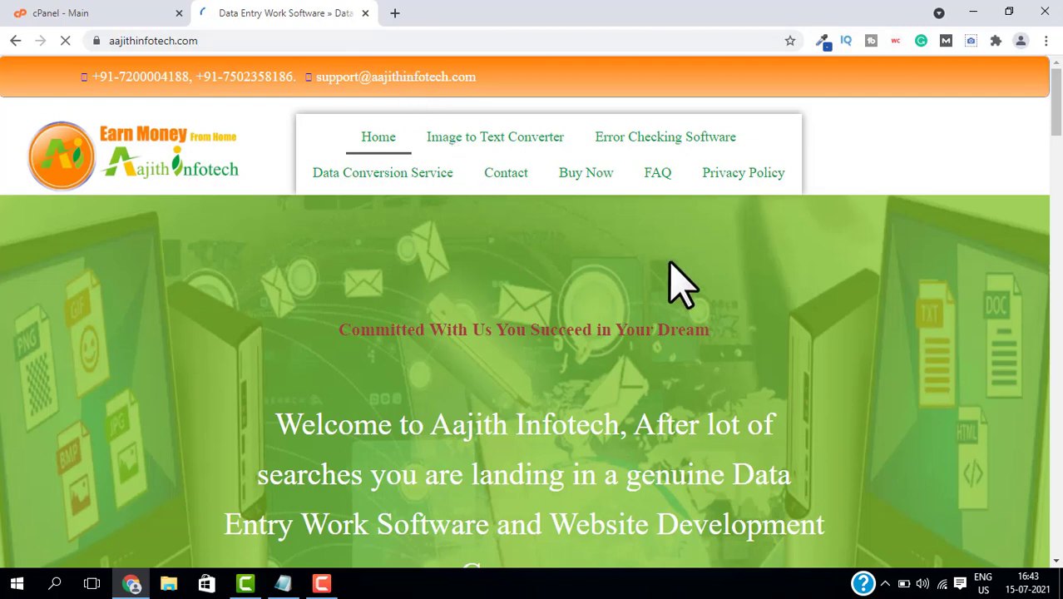
scroll(670, 283, "down", 9)
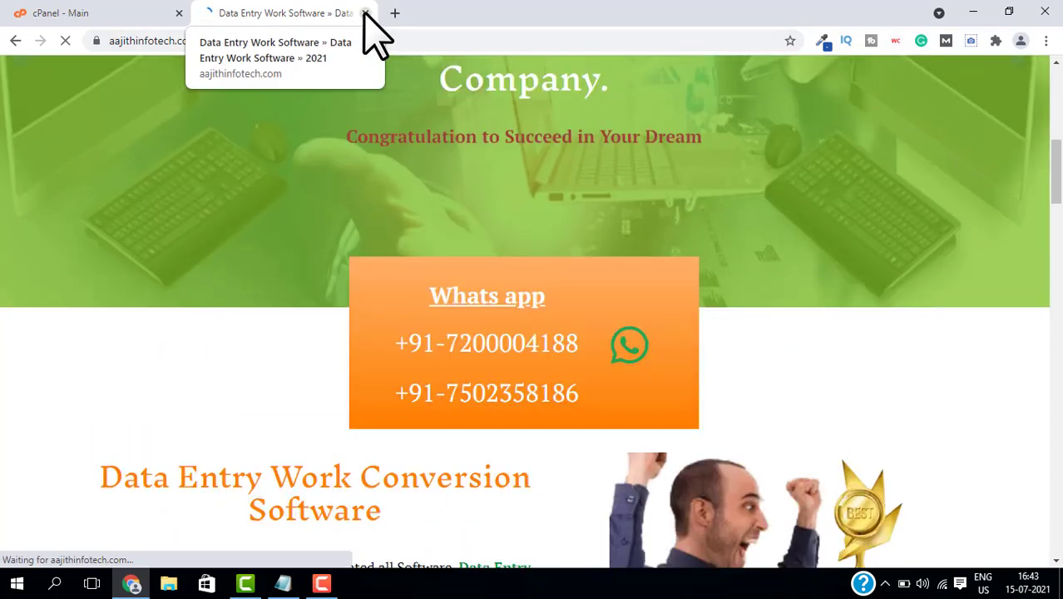
left_click(364, 13)
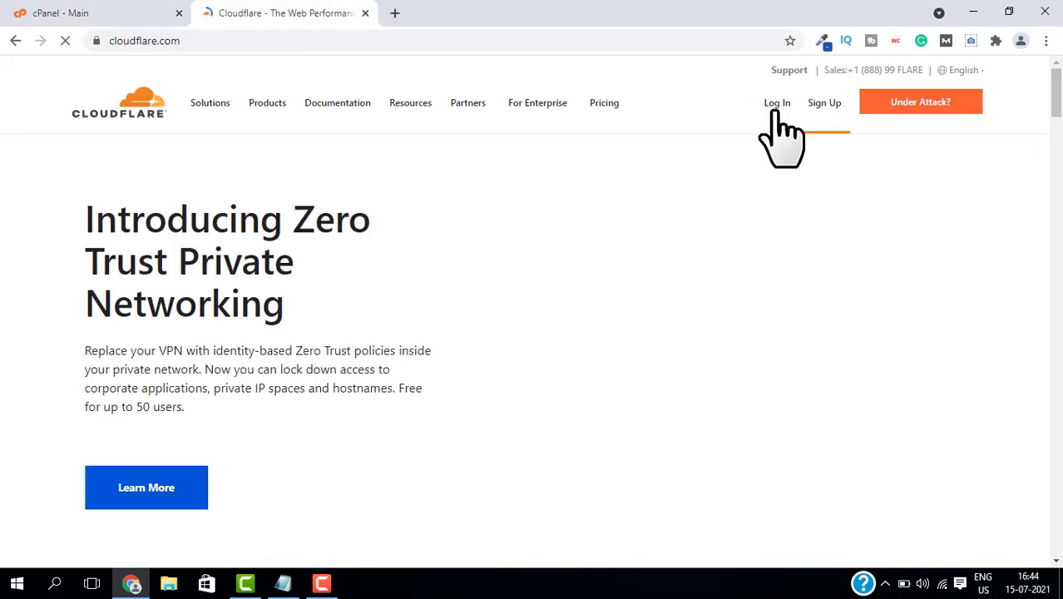
- Log in to Cloudflare and open the DNS records of the tipswithalam.com site
left_click(765, 106)
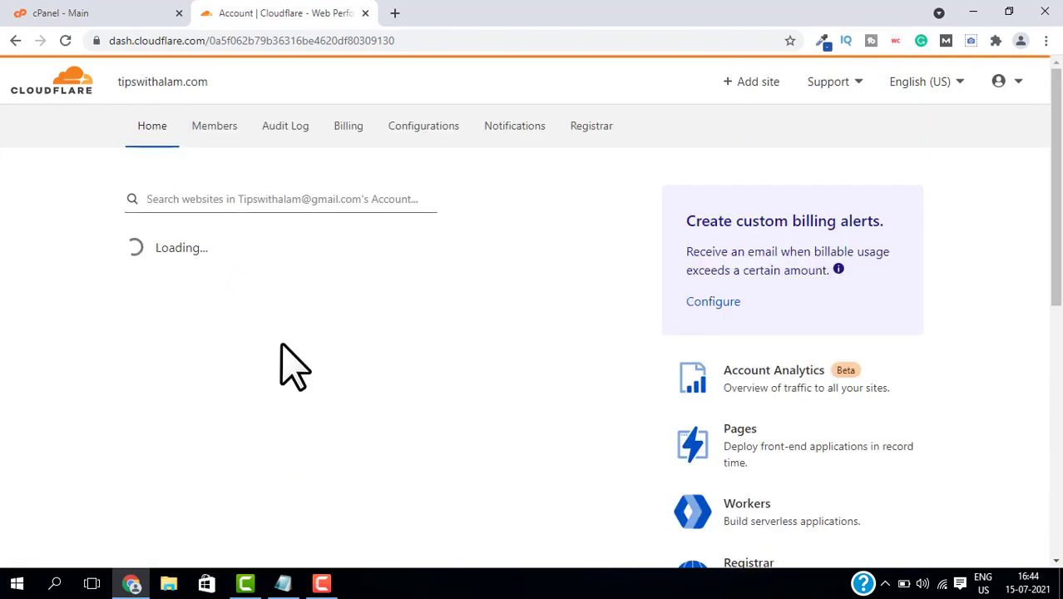
left_click(206, 266)
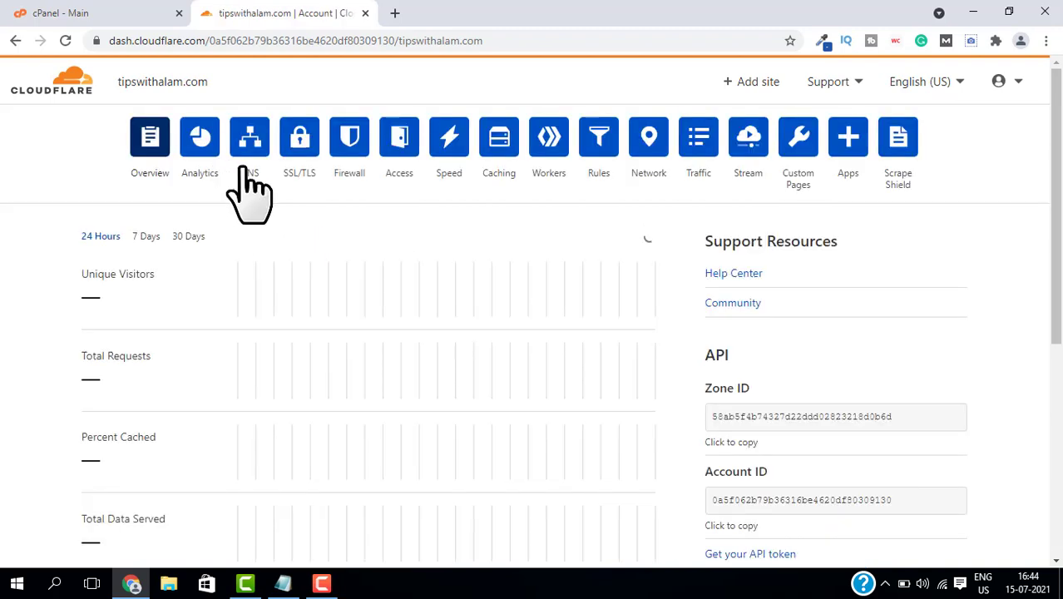
left_click(247, 171)
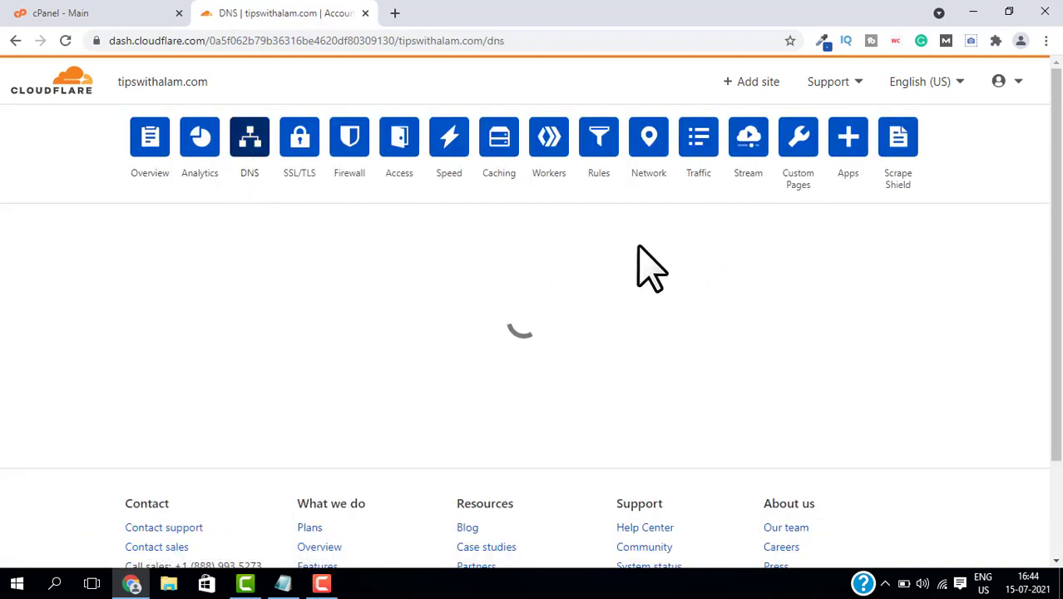
scroll(528, 299, "down", 1)
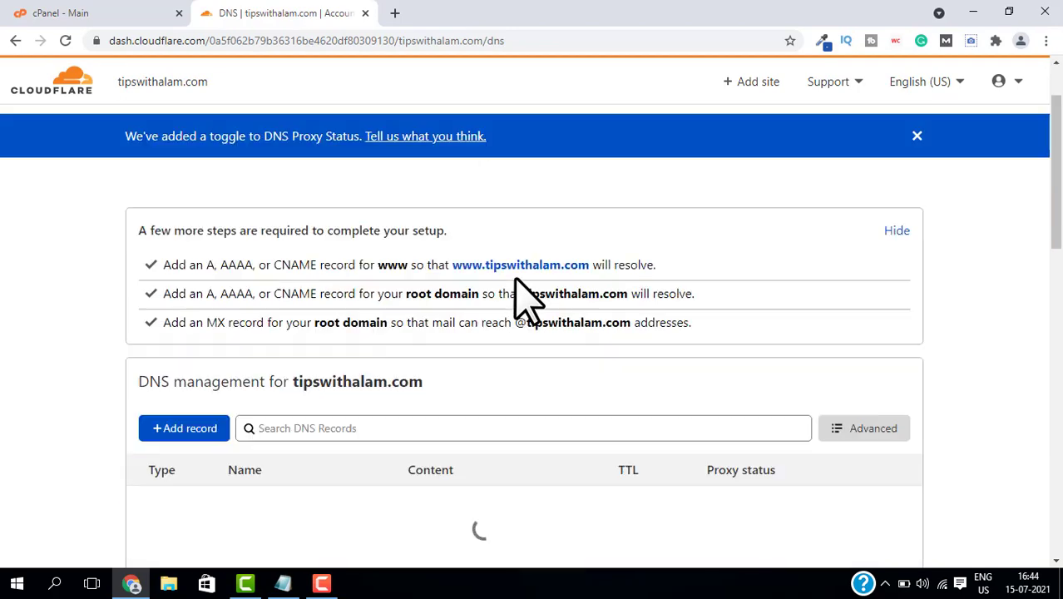
scroll(520, 295, "down", 5)
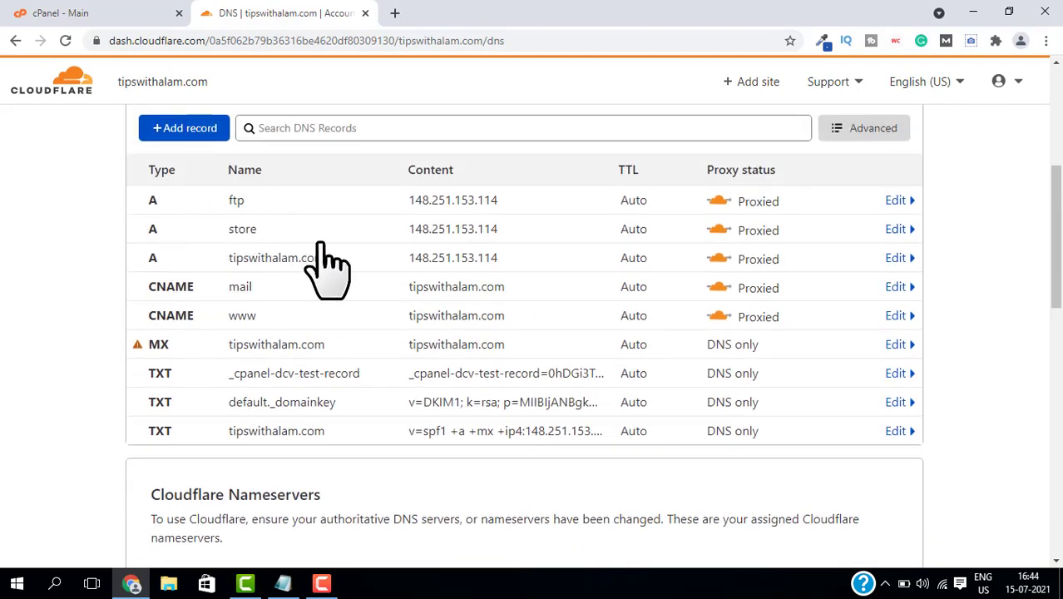
- Delete the A record named store from the tipswithalam.com DNS records, confirm the deletion, and close the Cloudflare tab
left_click(534, 228)
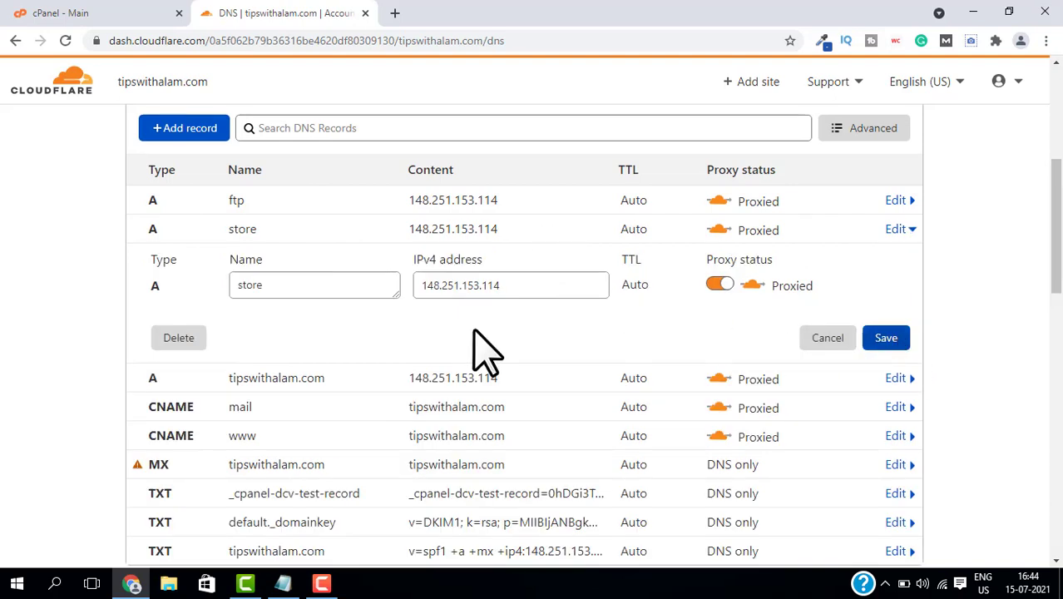
left_click(175, 338)
left_click(803, 381)
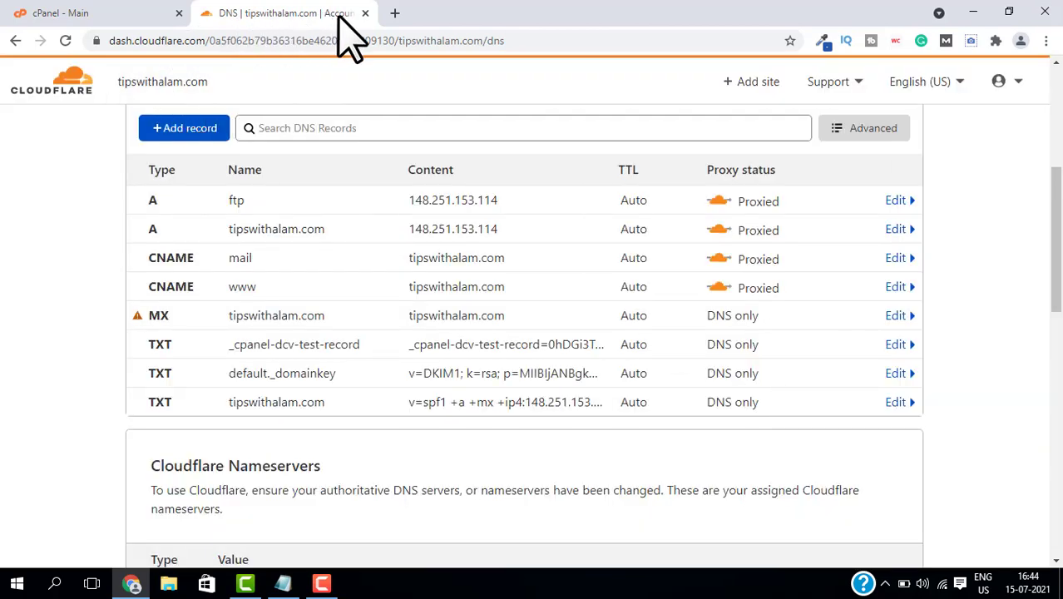
left_click(365, 13)
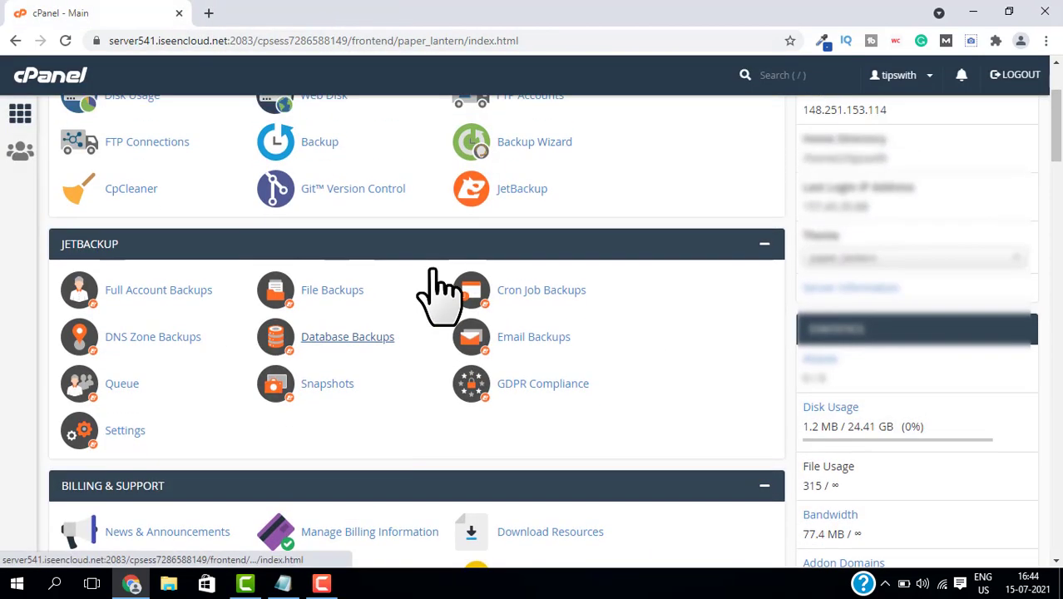
- Load store.tipswithalam.com in a new tab and refresh it to check whether the subdomain is still reachable
scroll(439, 296, "down", 3)
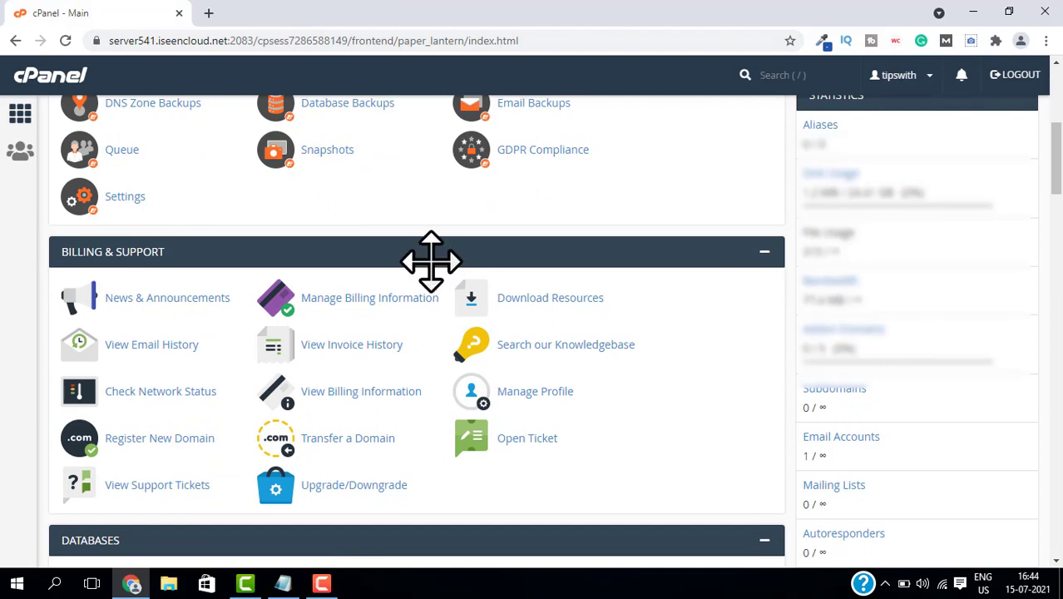
left_click(209, 14)
type("store.tipswithalam.com")
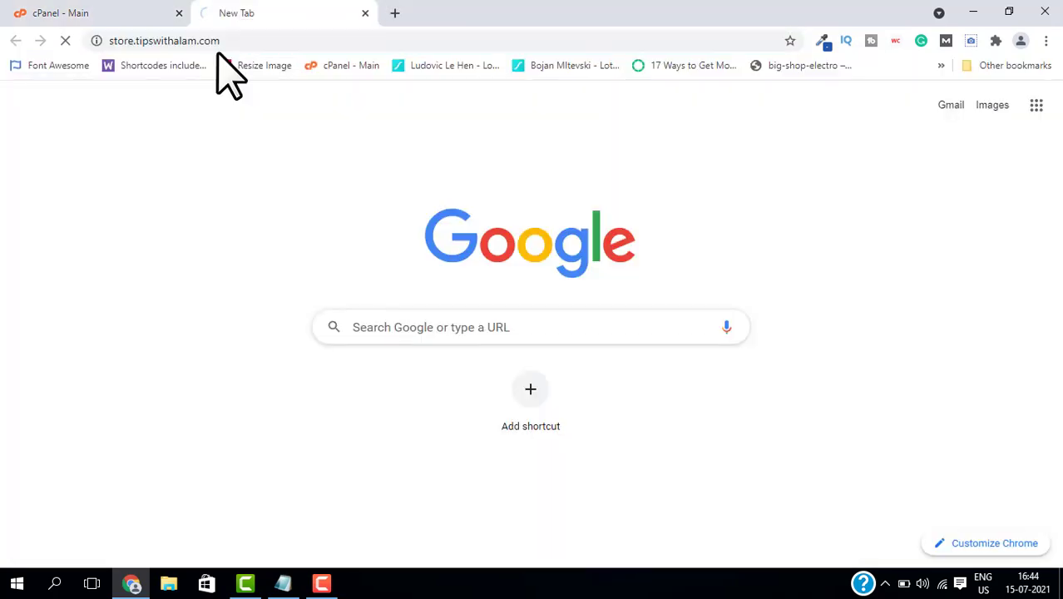
key("Return")
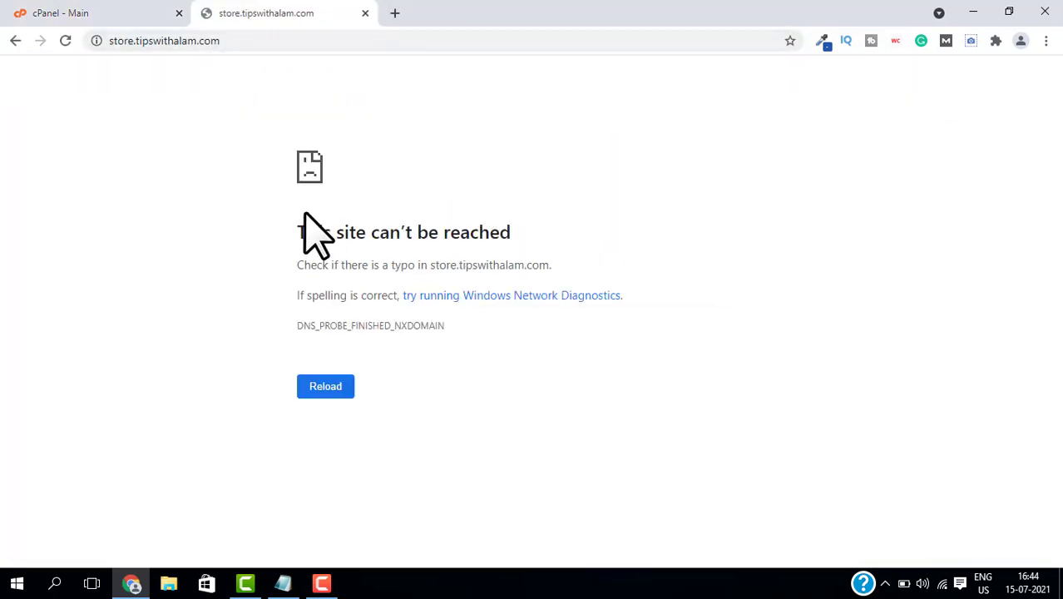
triple_click(309, 233)
left_click(574, 282)
key("F5")
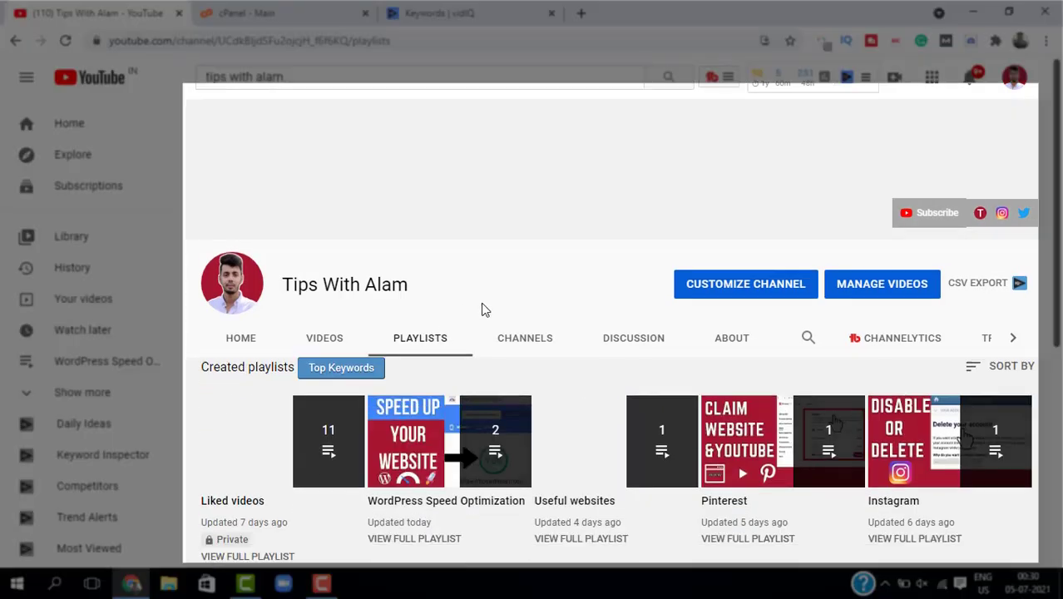
scroll(482, 306, "down", 3)
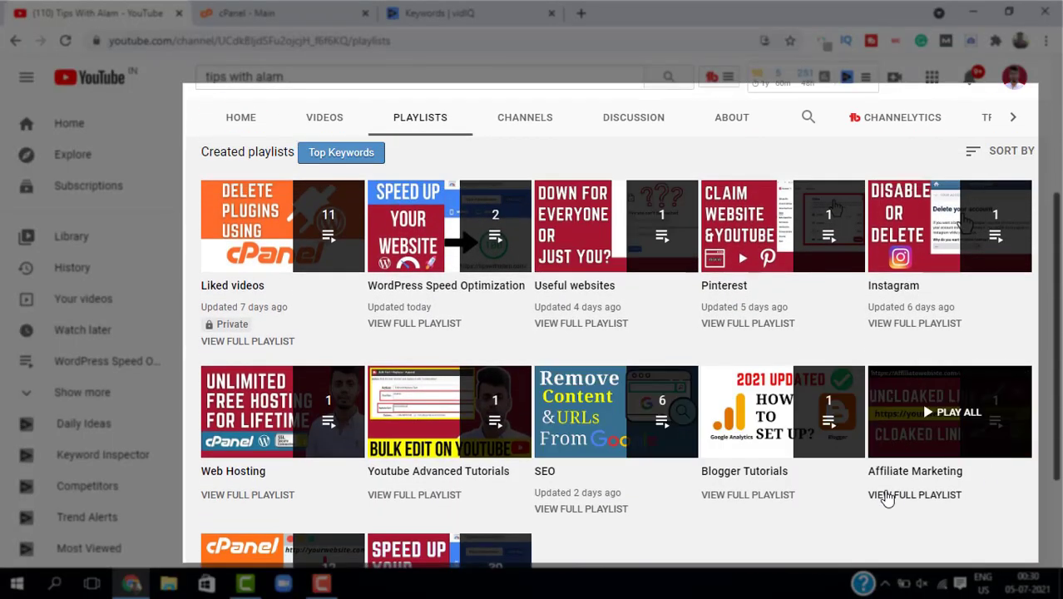
scroll(887, 497, "down", 2)
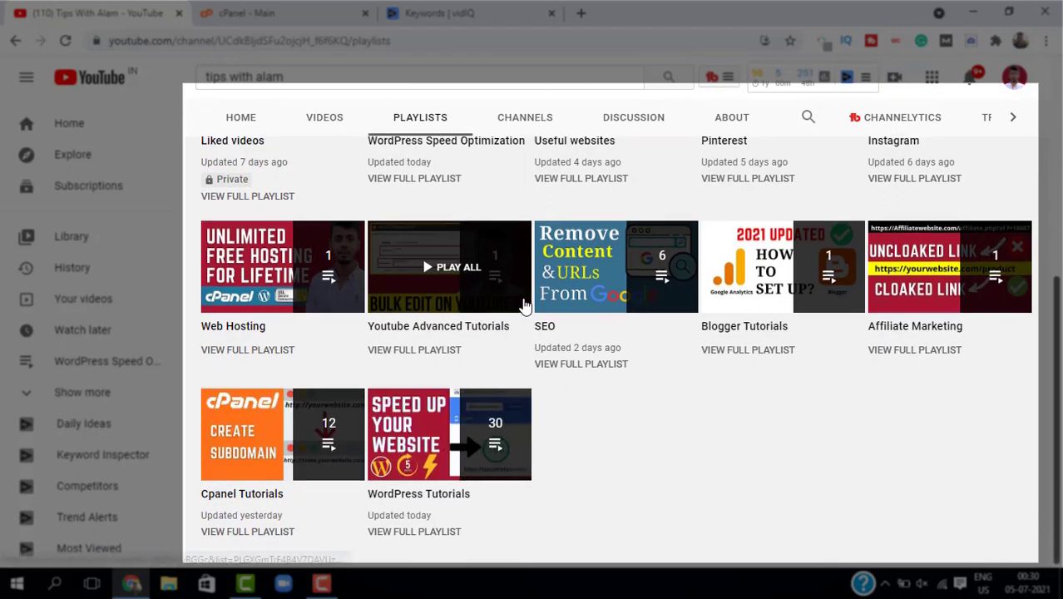
scroll(524, 306, "up", 4)
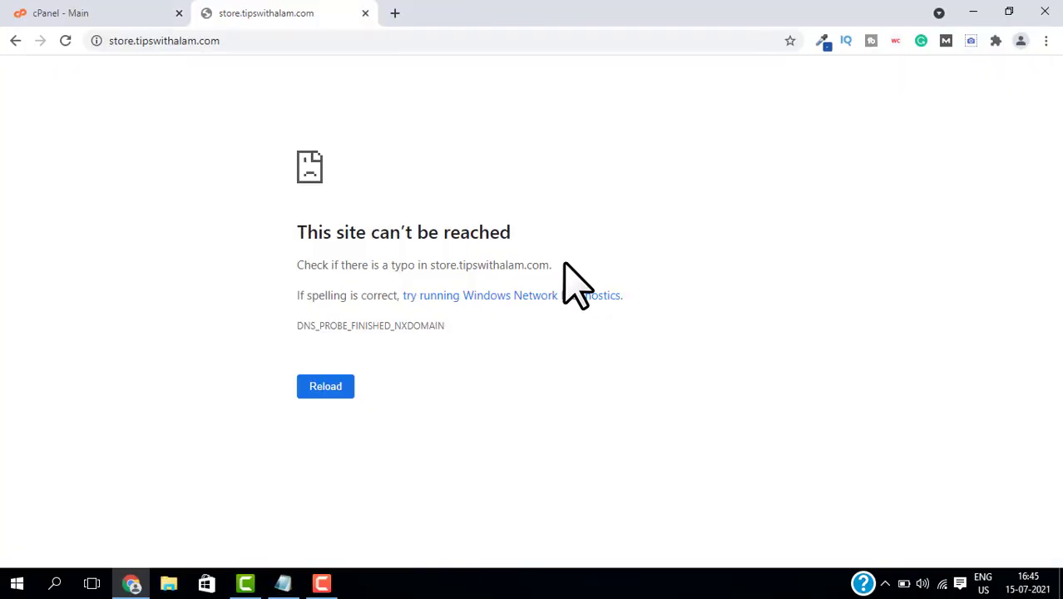